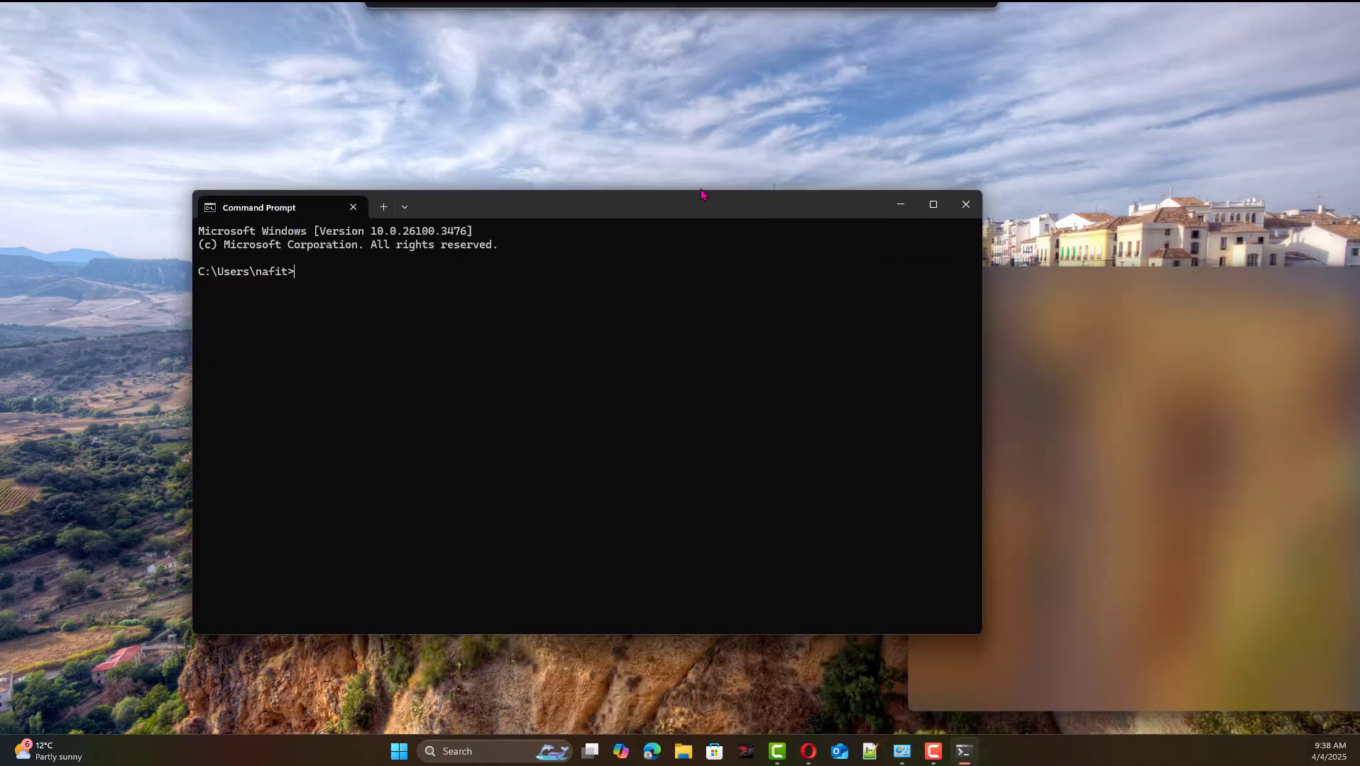
Move the Command Prompt window and run hostname, which returns Desktop.
{"action": "left_click_drag", "start_coordinate": [701, 200], "coordinate": [858, 134]}
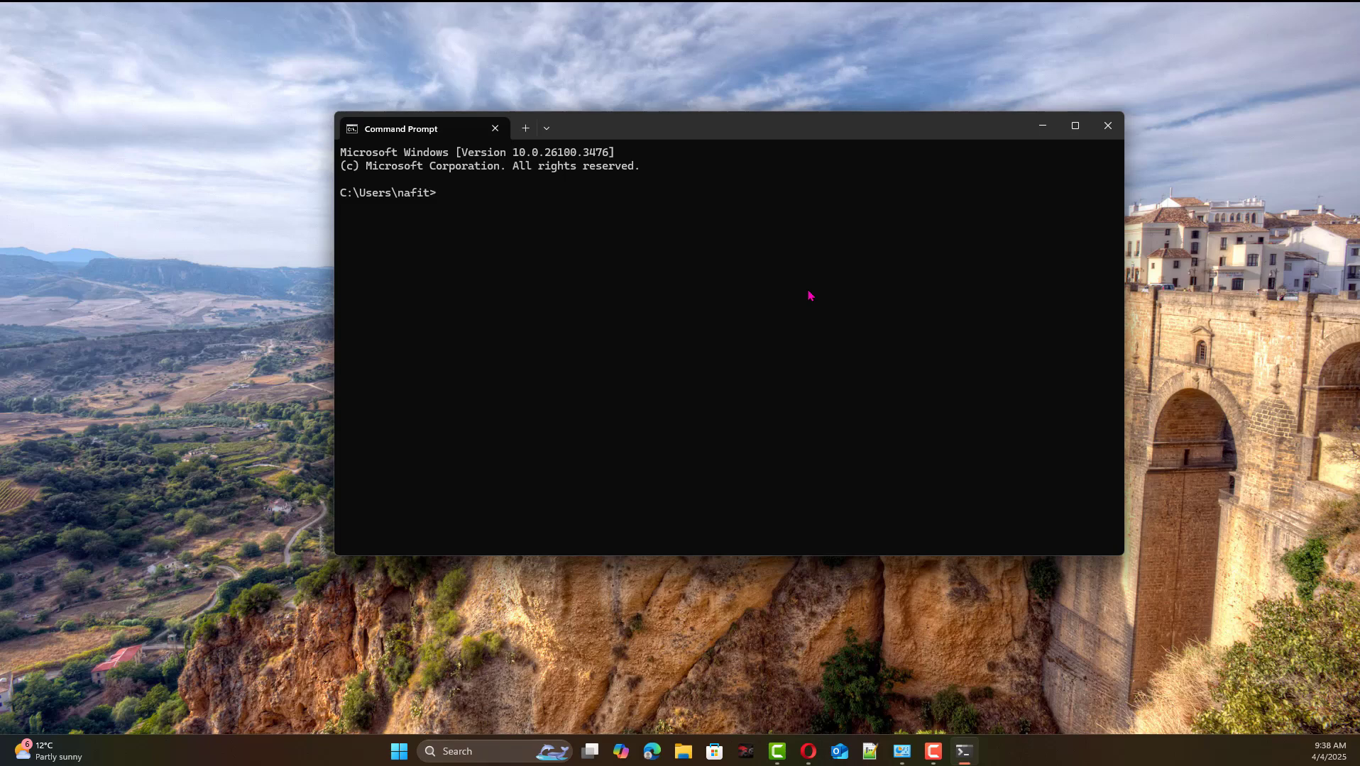
{"action": "type", "text": "hostname"}
{"action": "key", "text": "Return"}
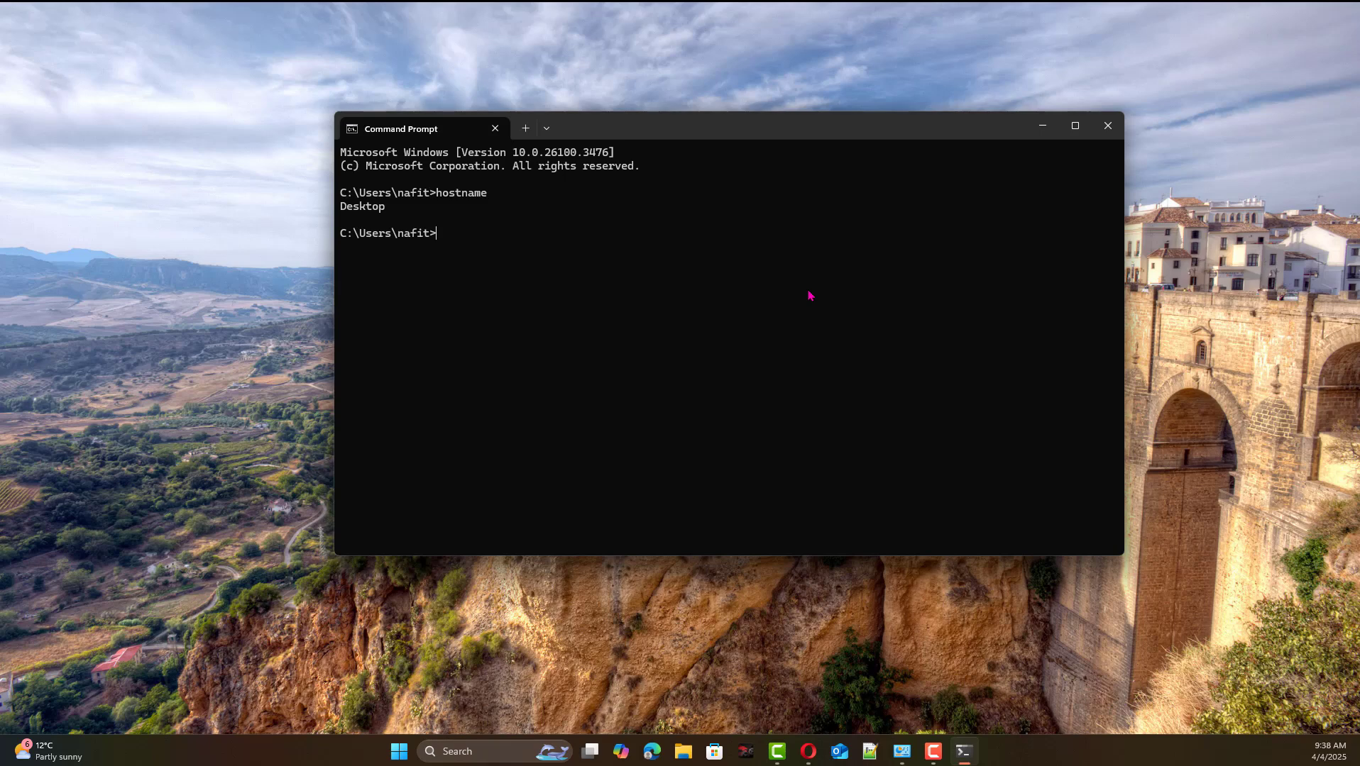
Run ipconfig /all and highlight the Host Name line showing Desktop.
{"action": "type", "text": "ipconfig /all"}
{"action": "key", "text": "Return"}
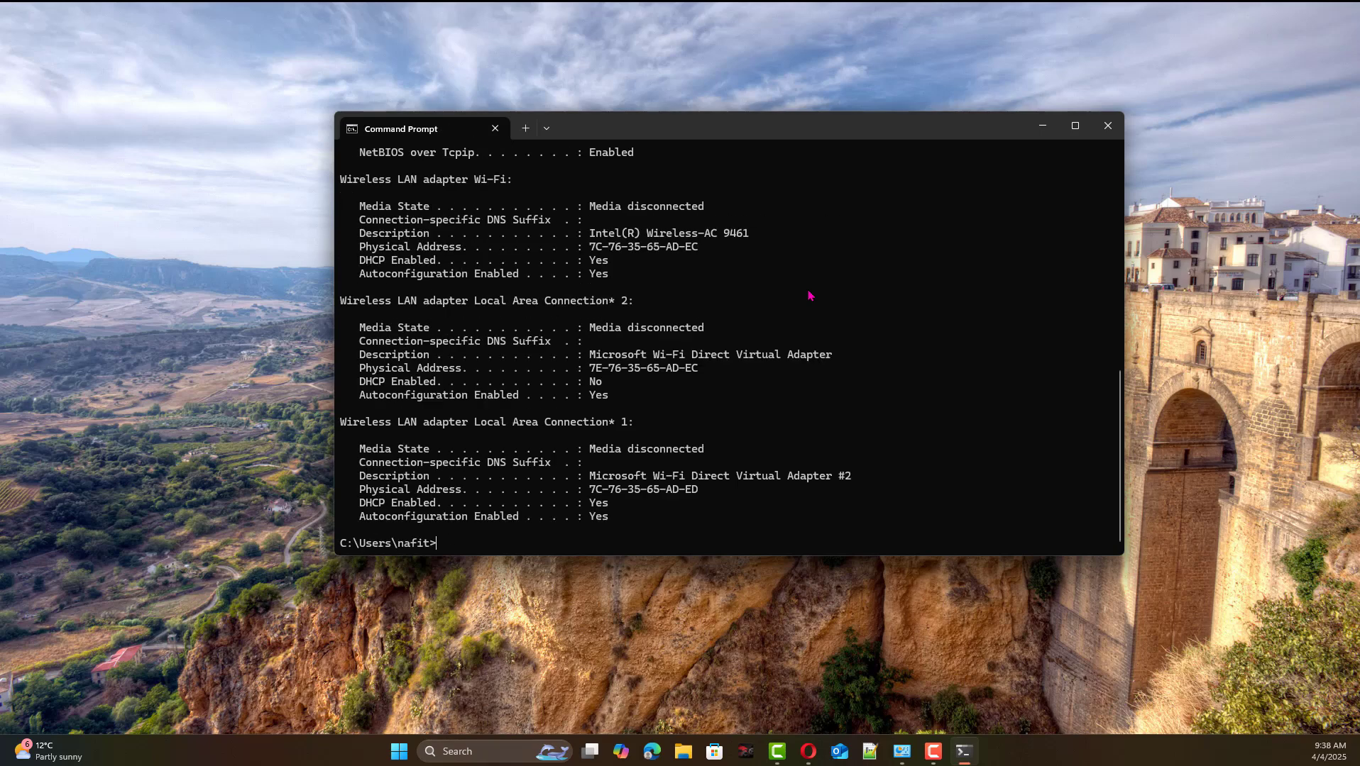
{"action": "scroll", "coordinate": [713, 363], "scroll_direction": "up", "scroll_amount": 12}
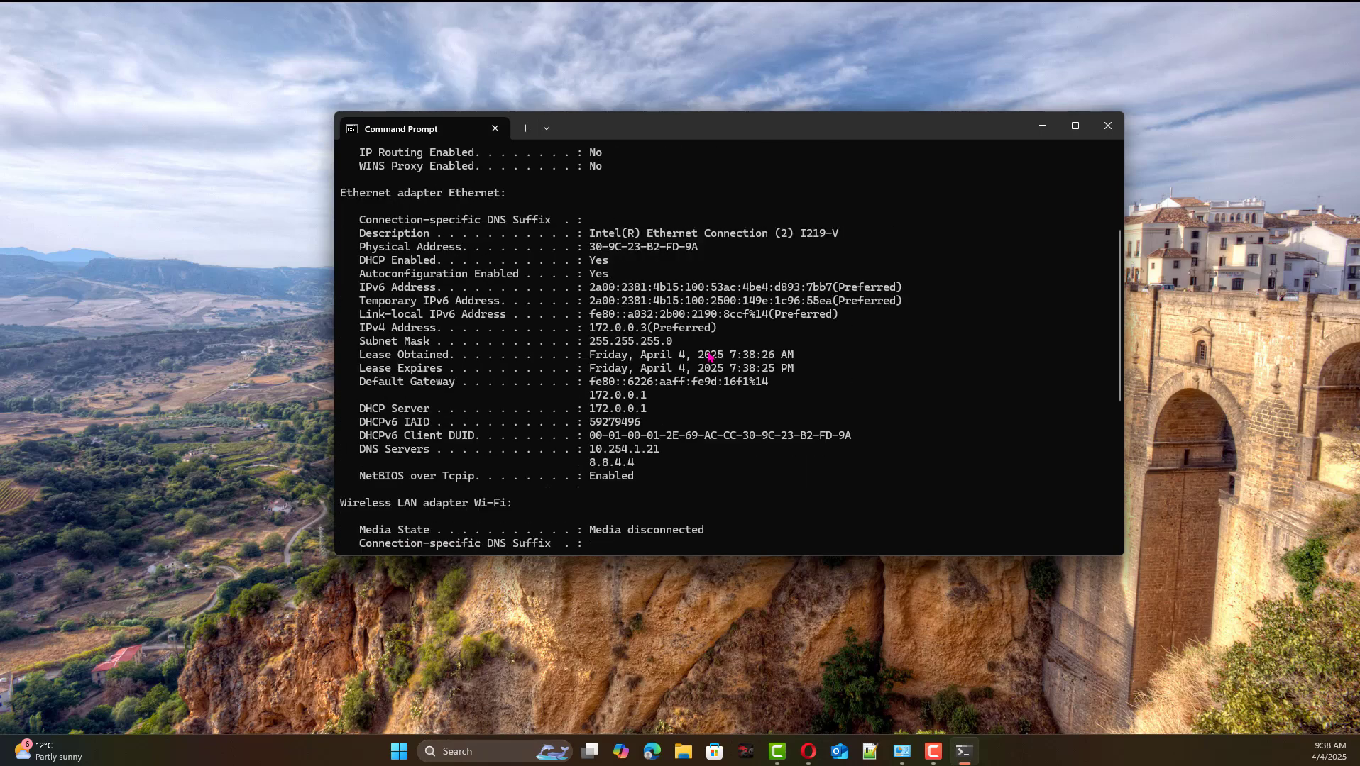
{"action": "left_click_drag", "start_coordinate": [640, 291], "coordinate": [353, 293]}
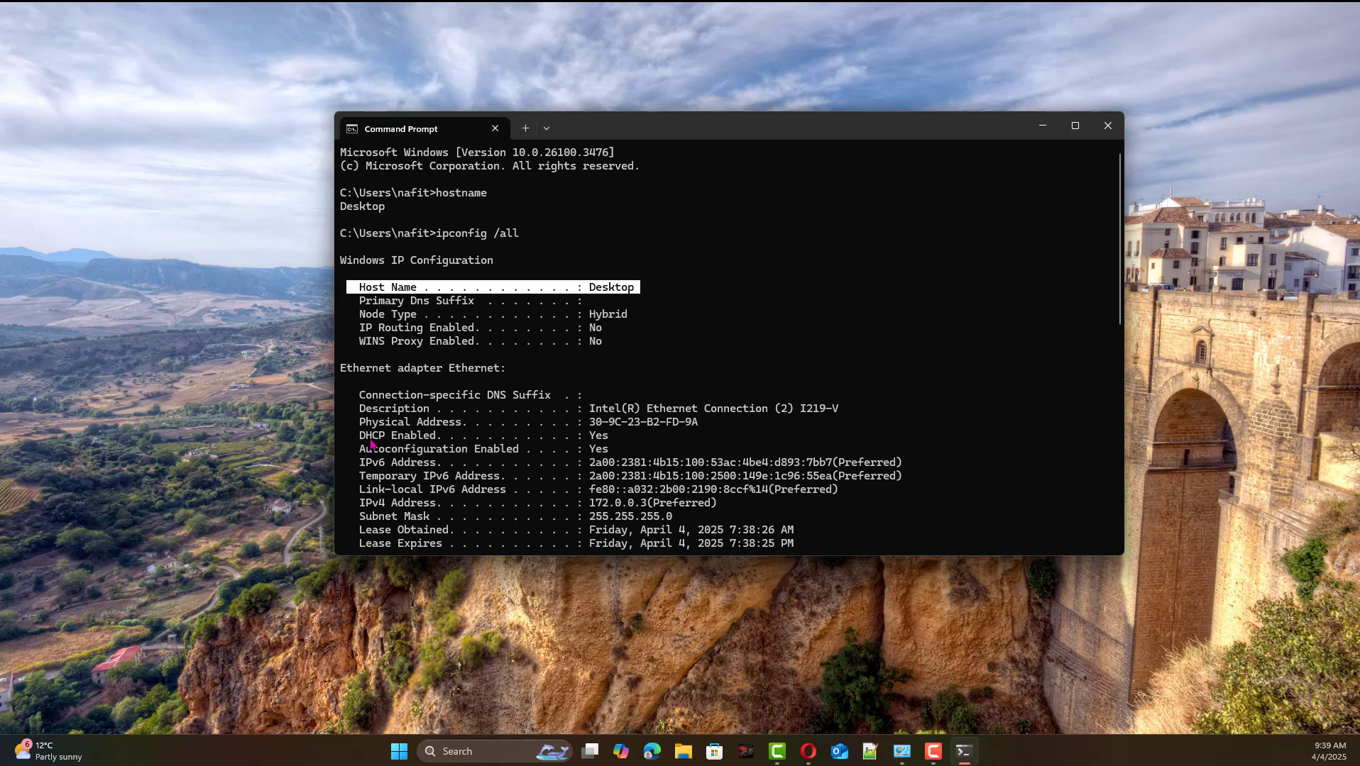
{"action": "right_click", "coordinate": [400, 751]}
{"action": "left_click", "coordinate": [367, 417]}
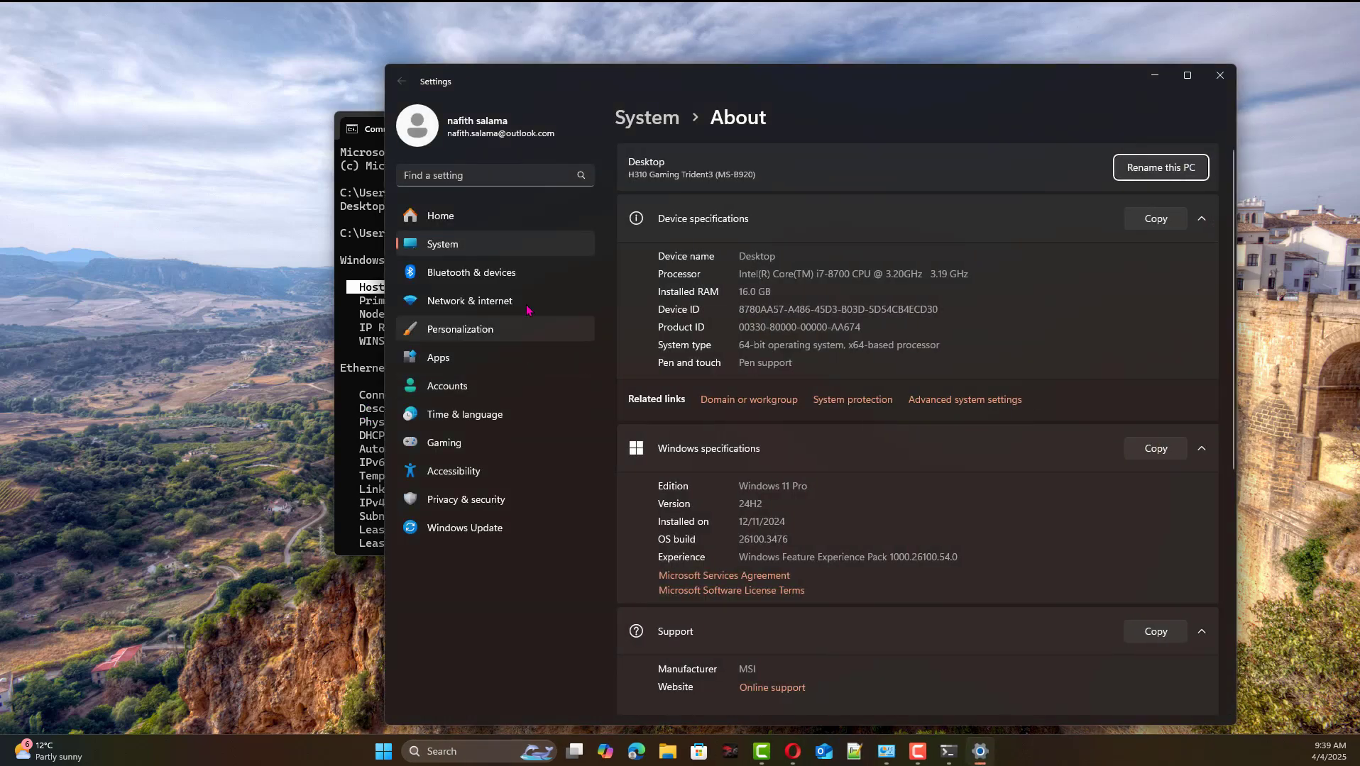
{"action": "left_click", "coordinate": [466, 223]}
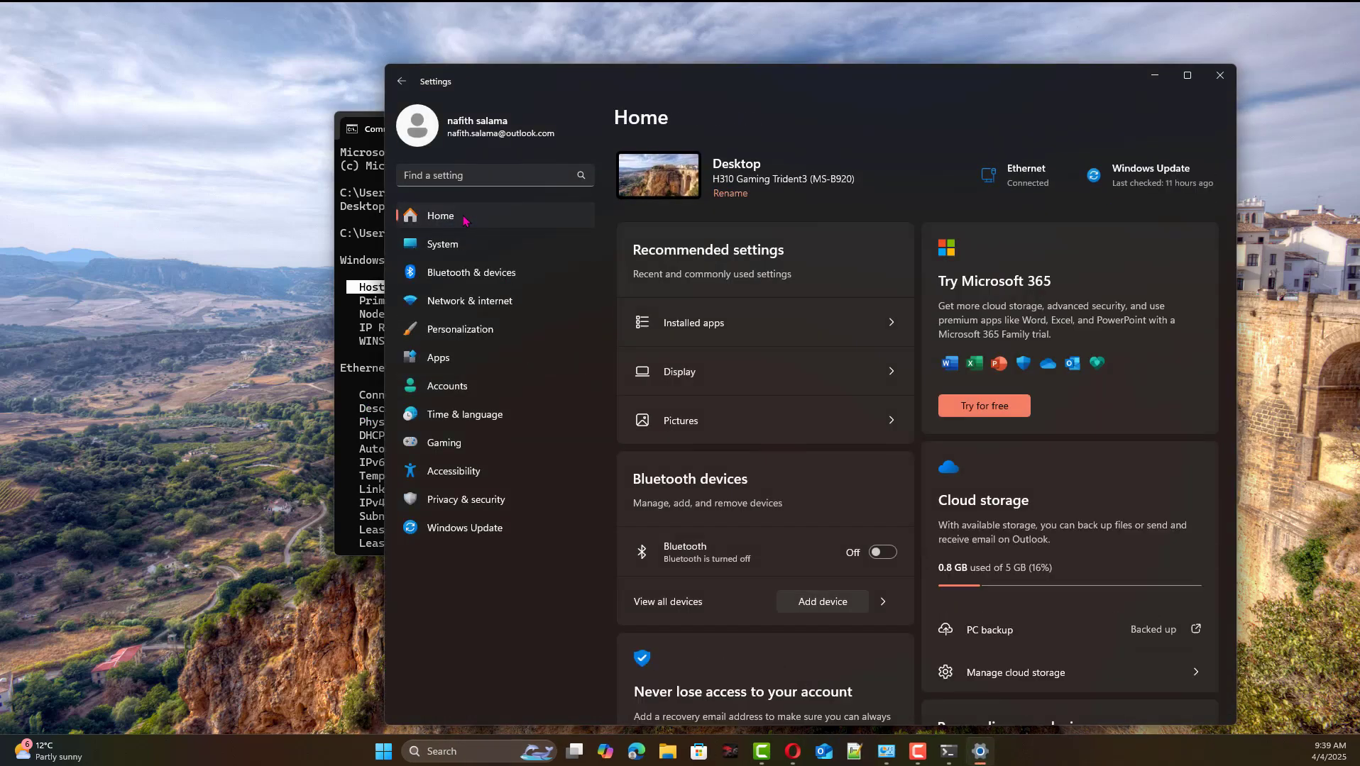
{"action": "left_click", "coordinate": [458, 241]}
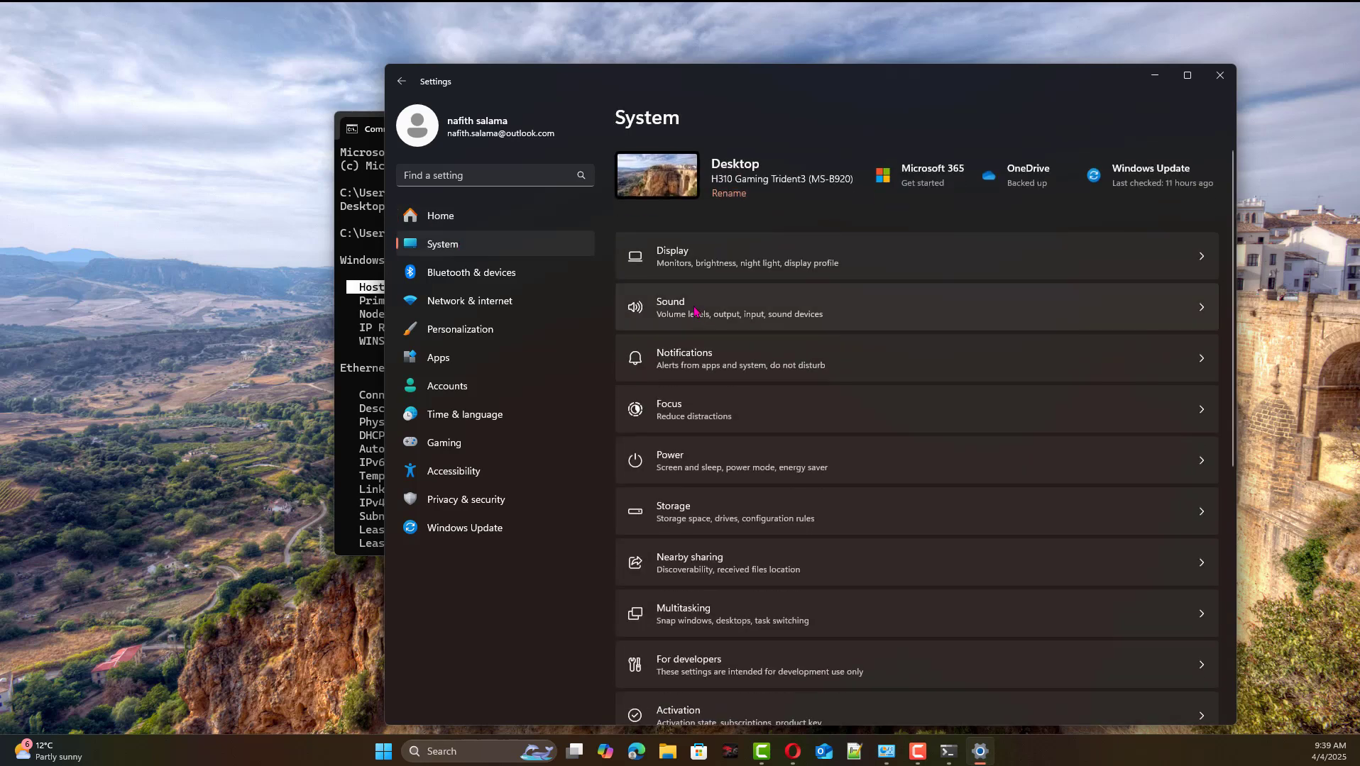
{"action": "scroll", "coordinate": [779, 343], "scroll_direction": "down", "scroll_amount": 1}
{"action": "scroll", "coordinate": [779, 343], "scroll_direction": "down", "scroll_amount": 5}
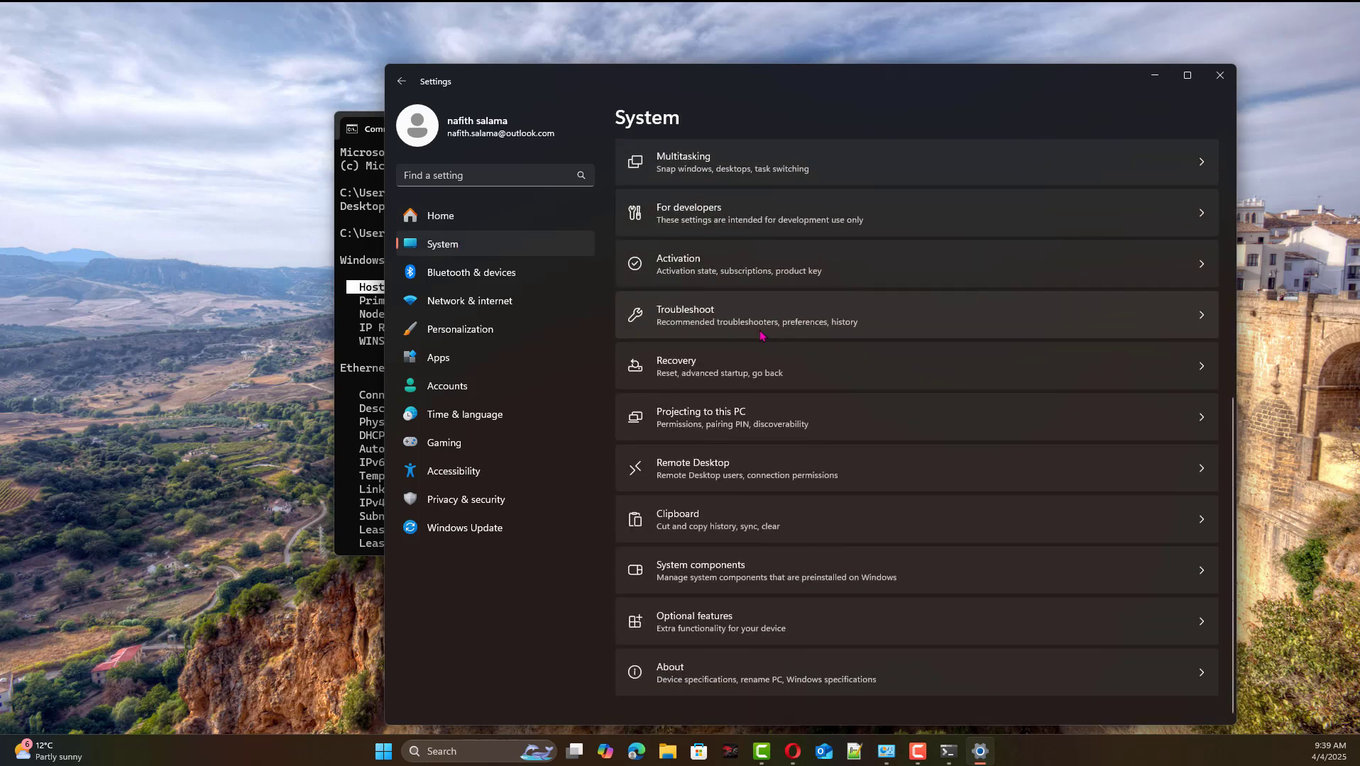
{"action": "left_click", "coordinate": [665, 670]}
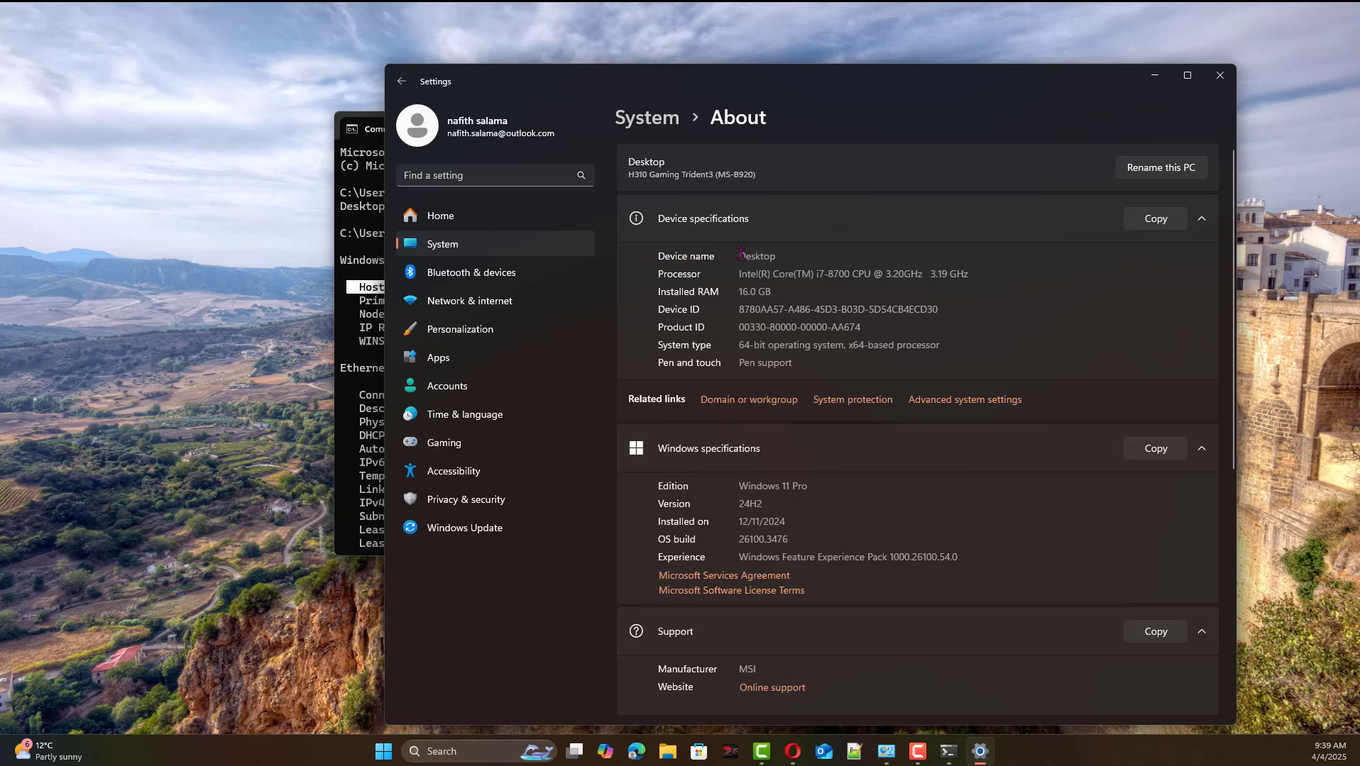
{"action": "left_click_drag", "start_coordinate": [772, 259], "coordinate": [718, 257]}
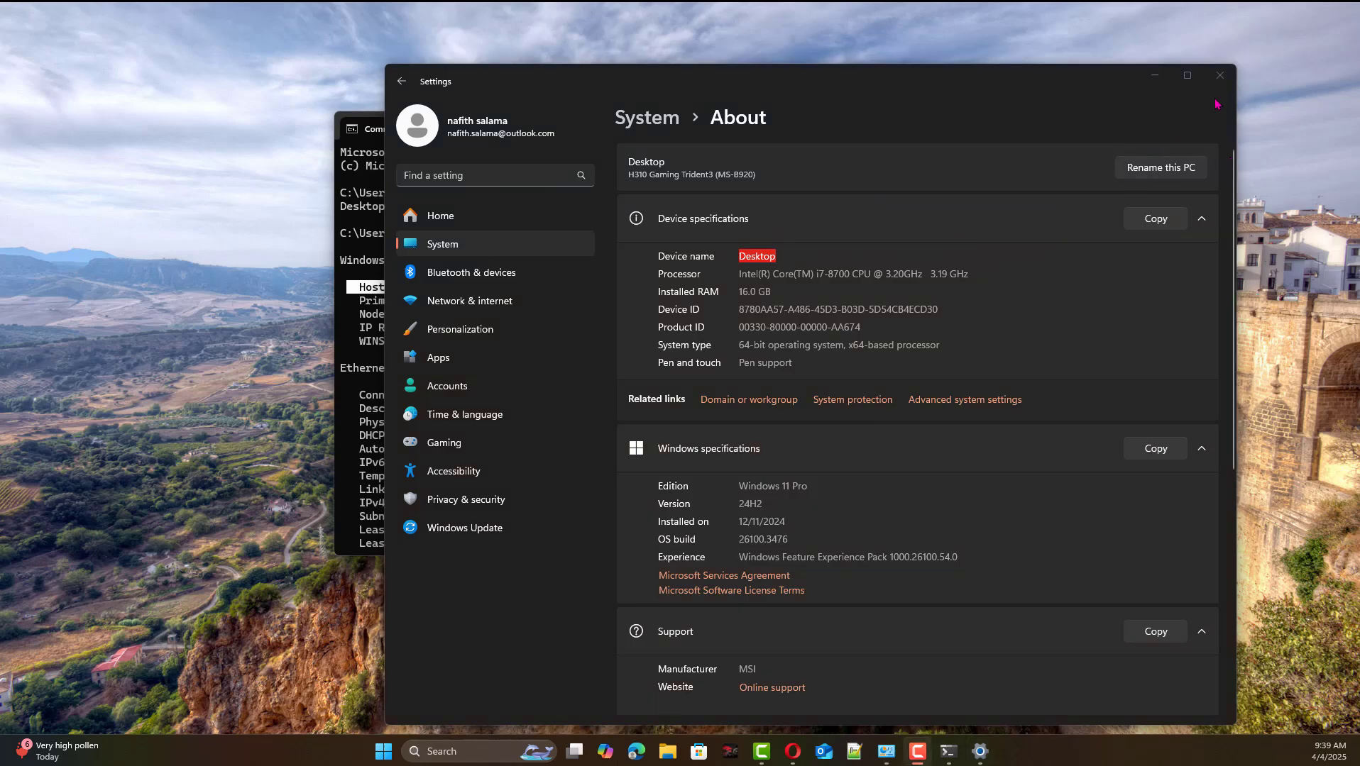
{"action": "left_click", "coordinate": [1219, 75]}
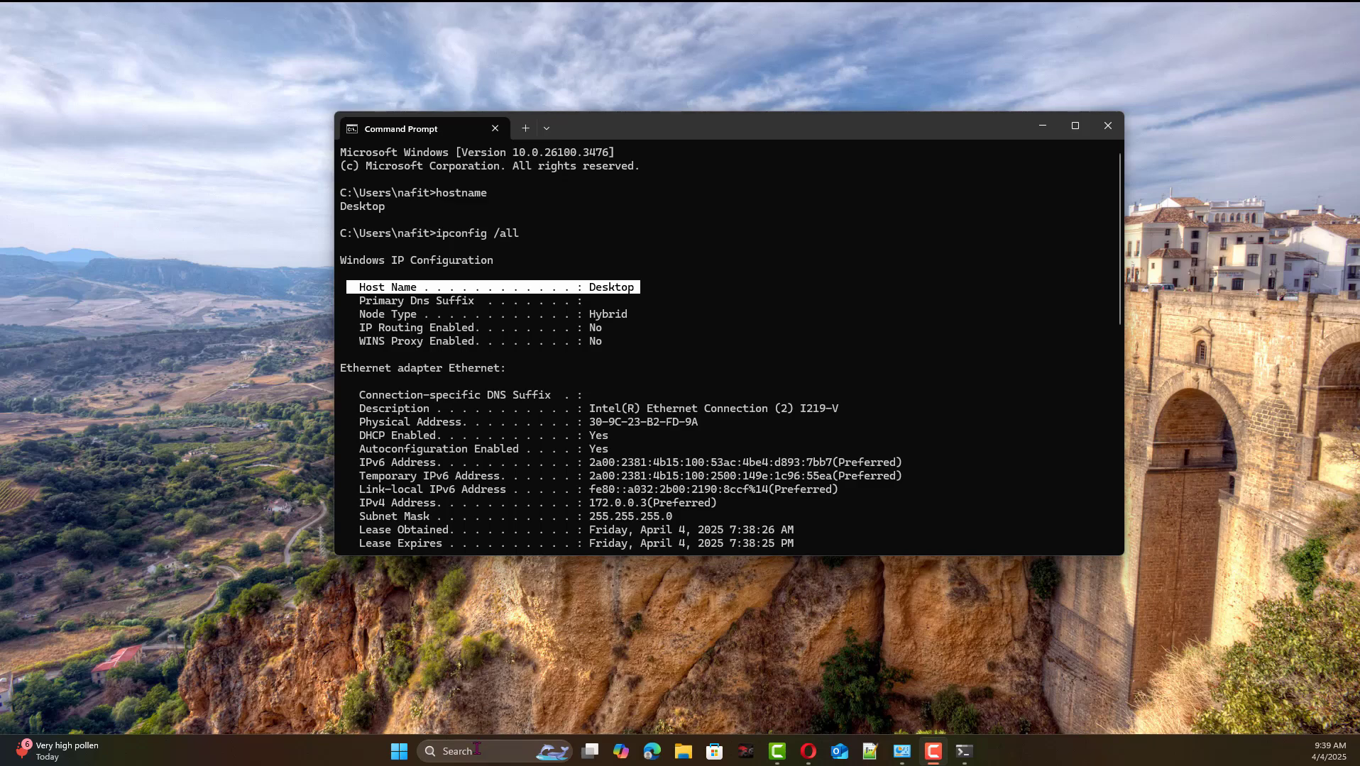
Search sysdm.cpl from the Start menu to launch System Properties.
{"action": "left_click", "coordinate": [400, 753]}
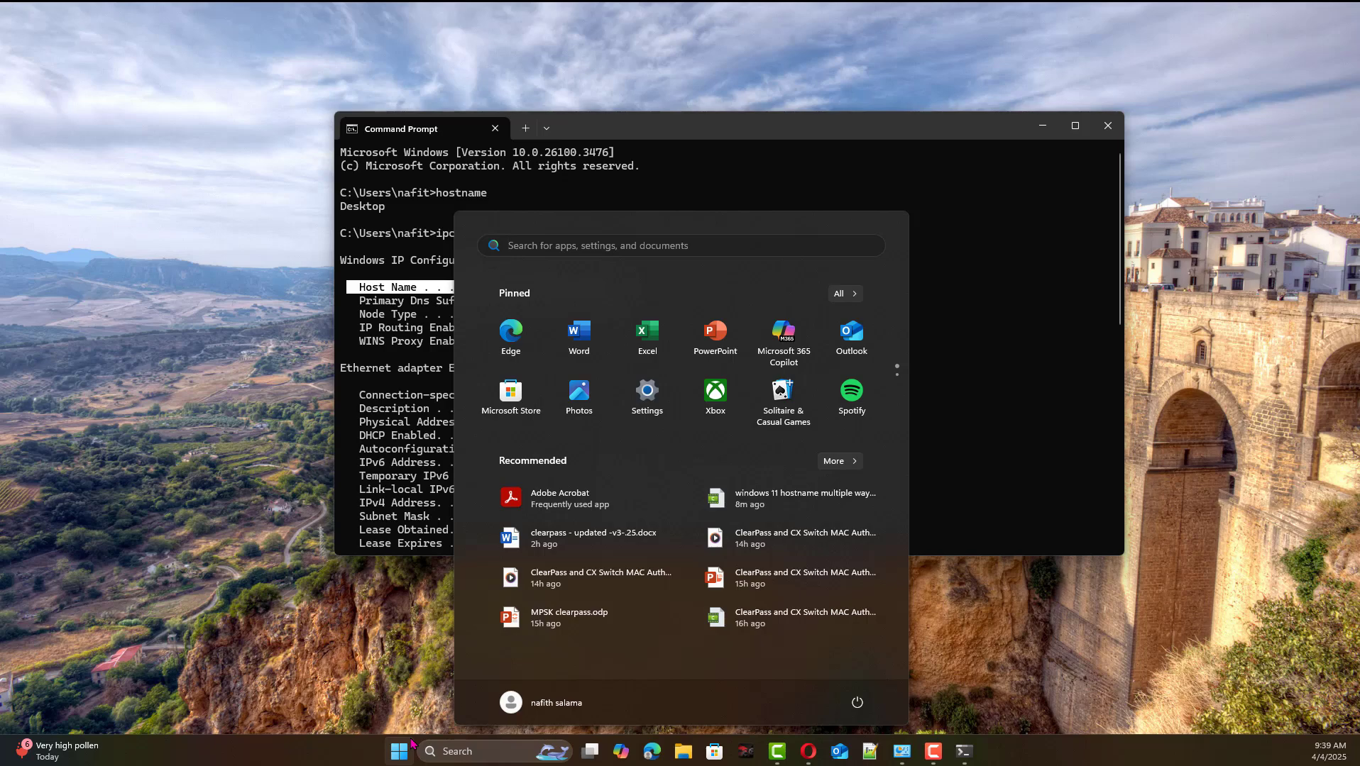
{"action": "type", "text": "sys"}
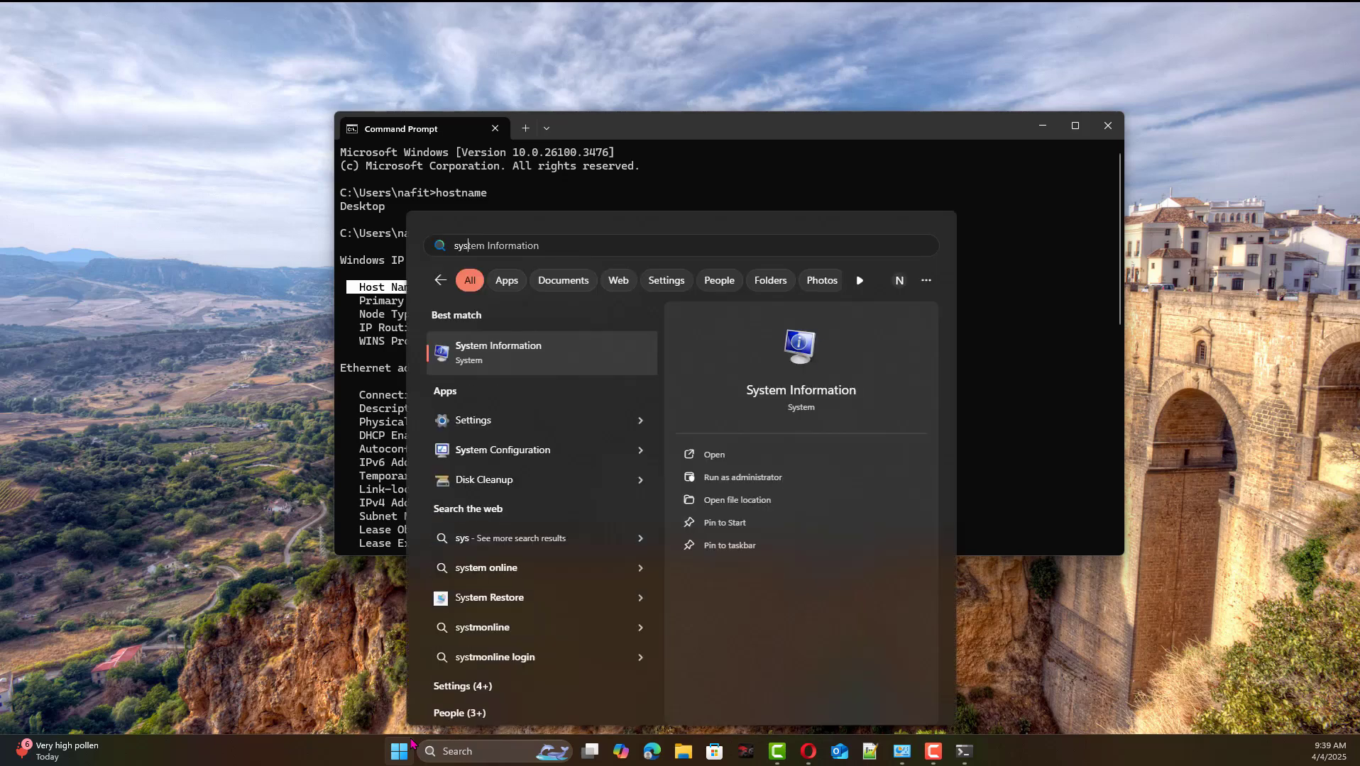
{"action": "type", "text": "d"}
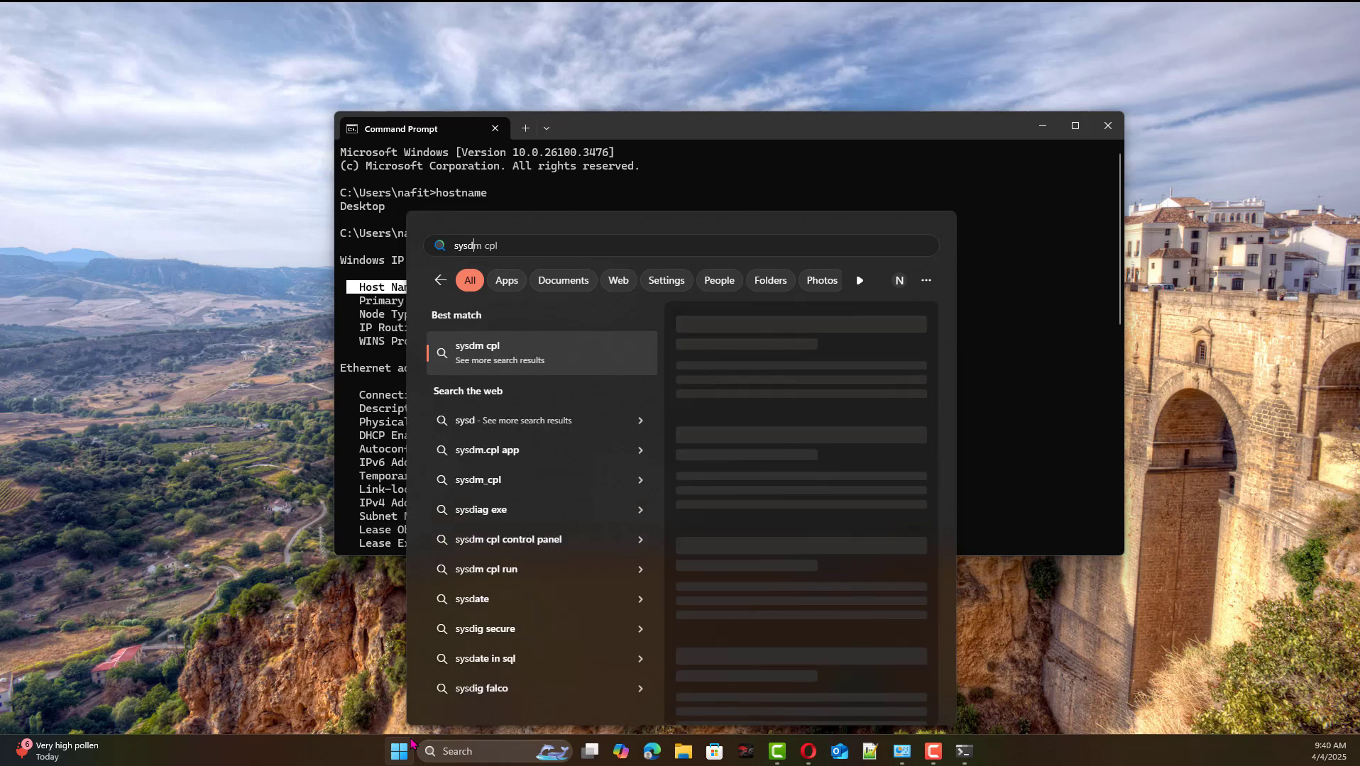
{"action": "type", "text": "m"}
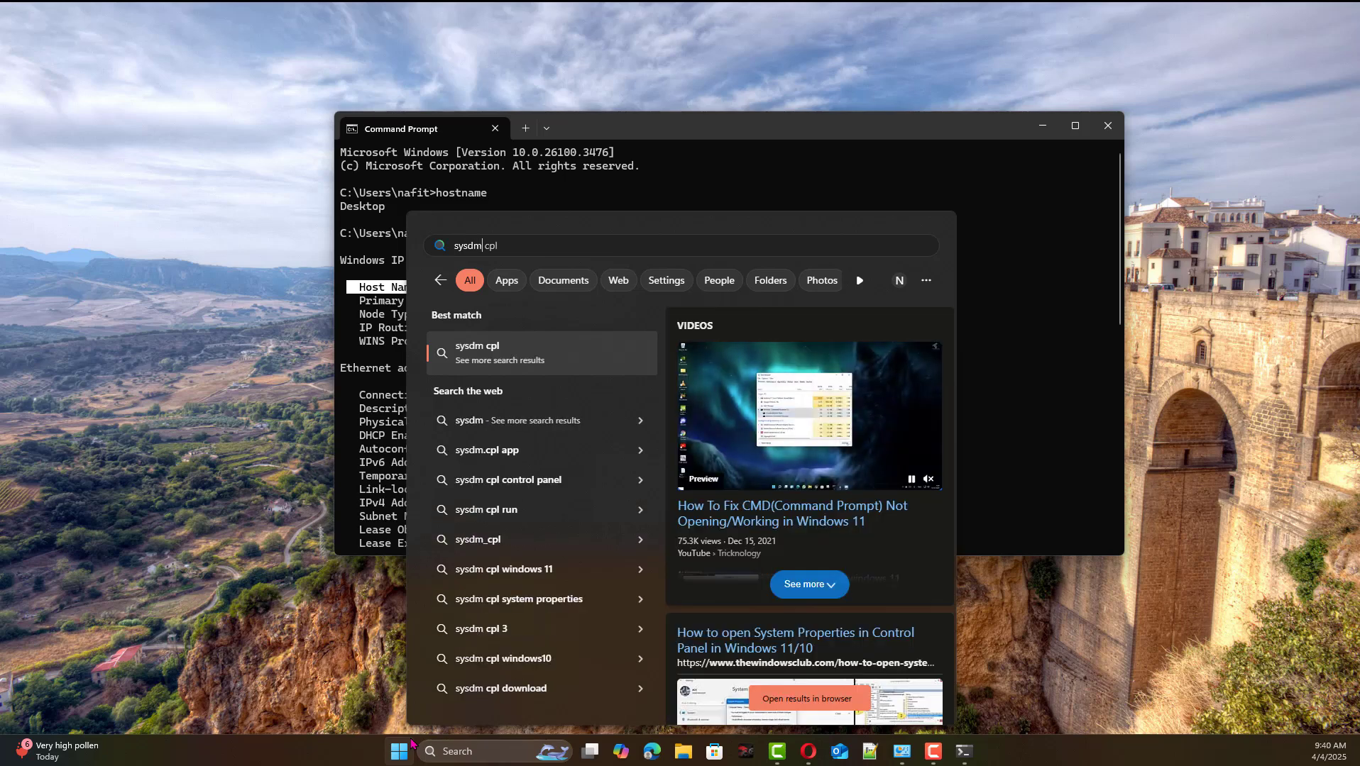
{"action": "type", "text": ".cpl"}
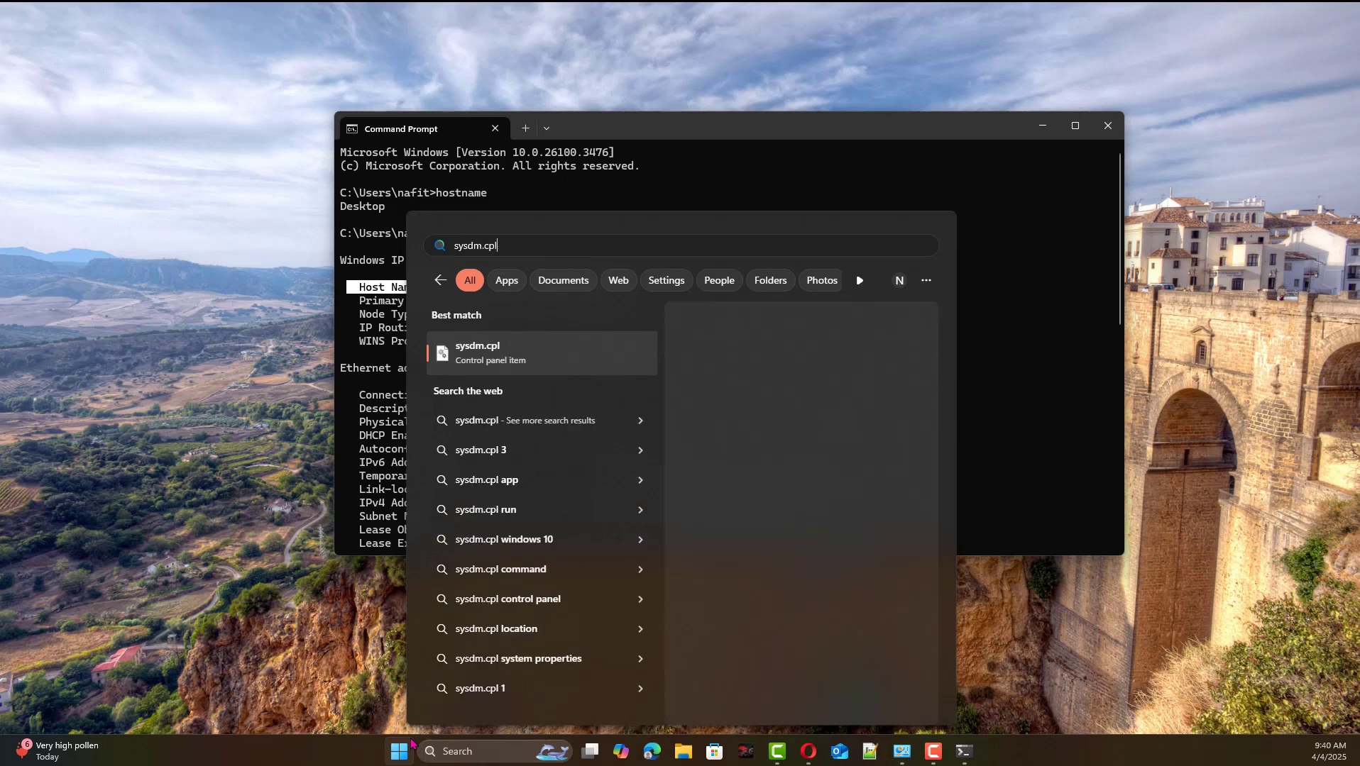
{"action": "key", "text": "Return"}
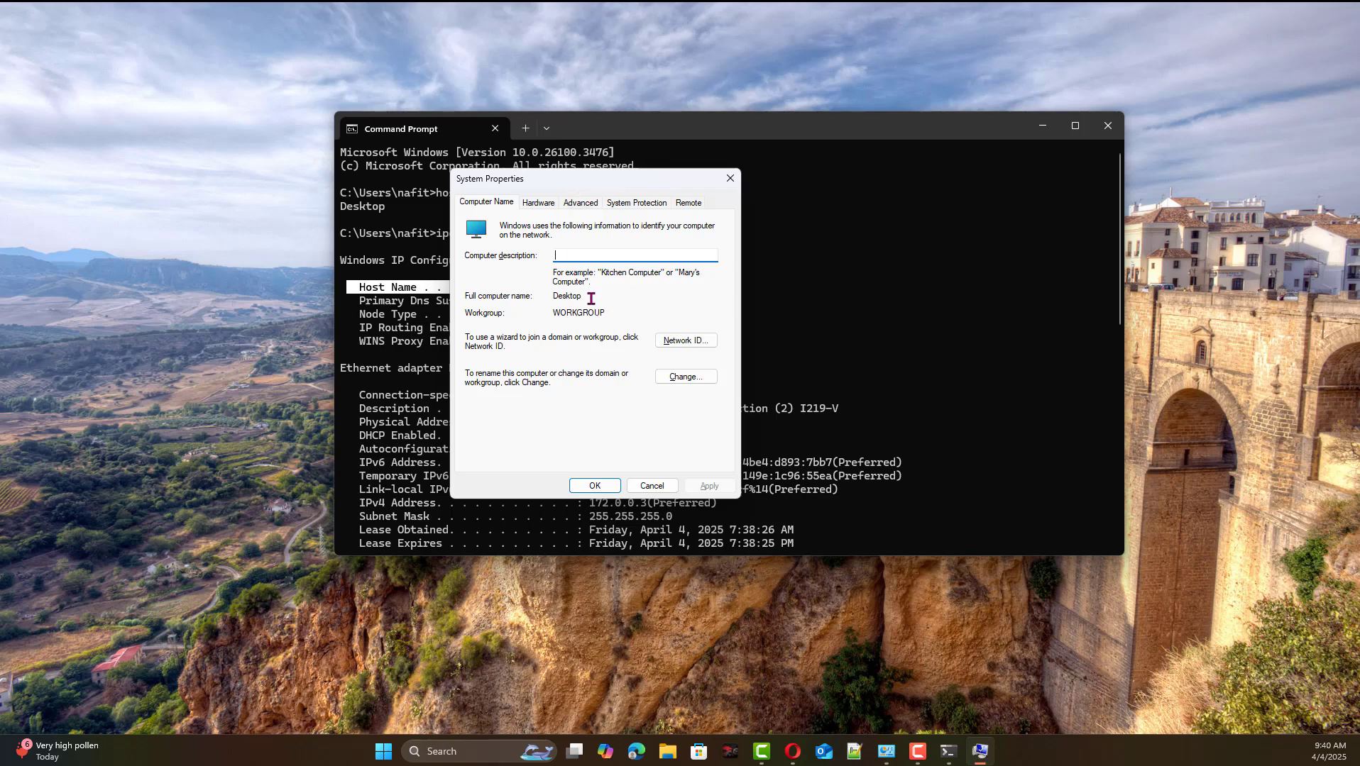
Highlight the full computer name Desktop, then cancel System Properties without changes.
{"action": "left_click_drag", "start_coordinate": [590, 298], "coordinate": [550, 293]}
{"action": "left_click", "coordinate": [561, 301]}
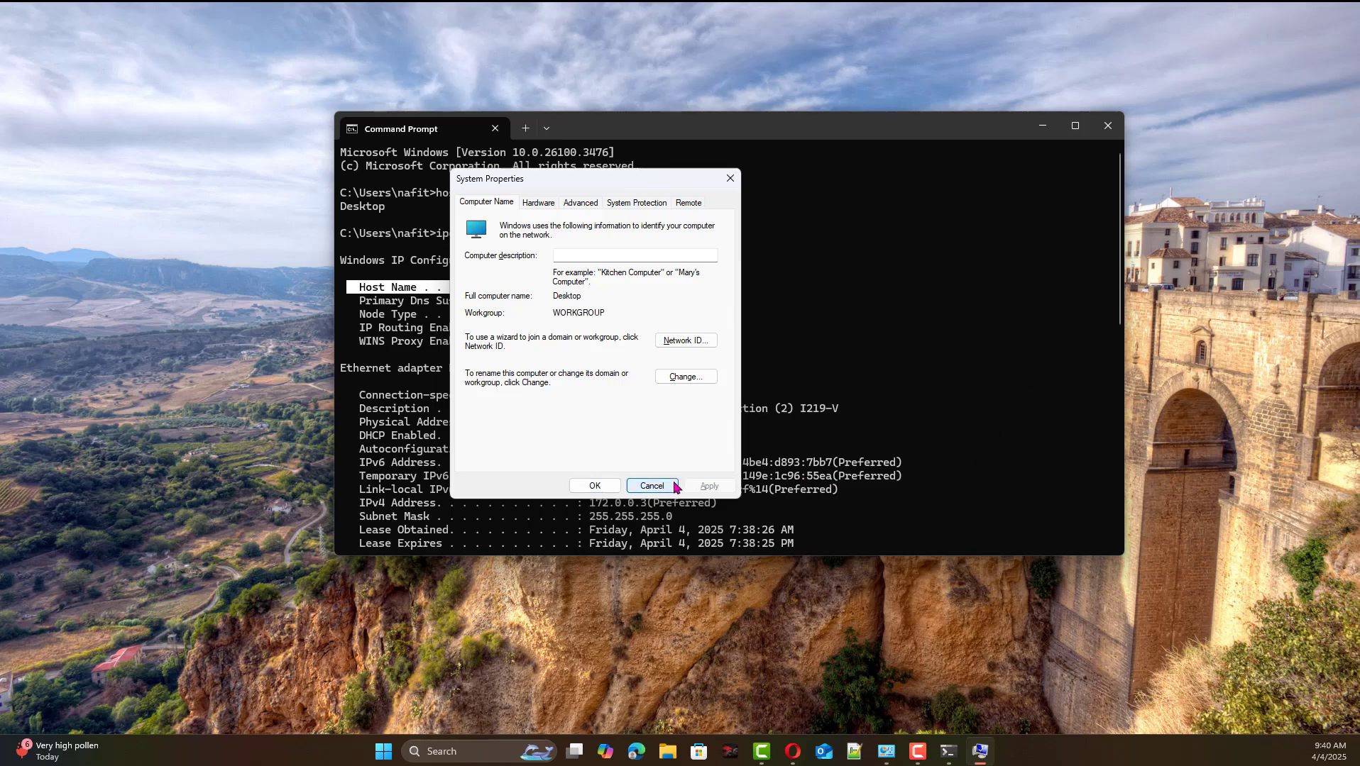
{"action": "left_click", "coordinate": [651, 485]}
{"action": "left_click", "coordinate": [397, 752]}
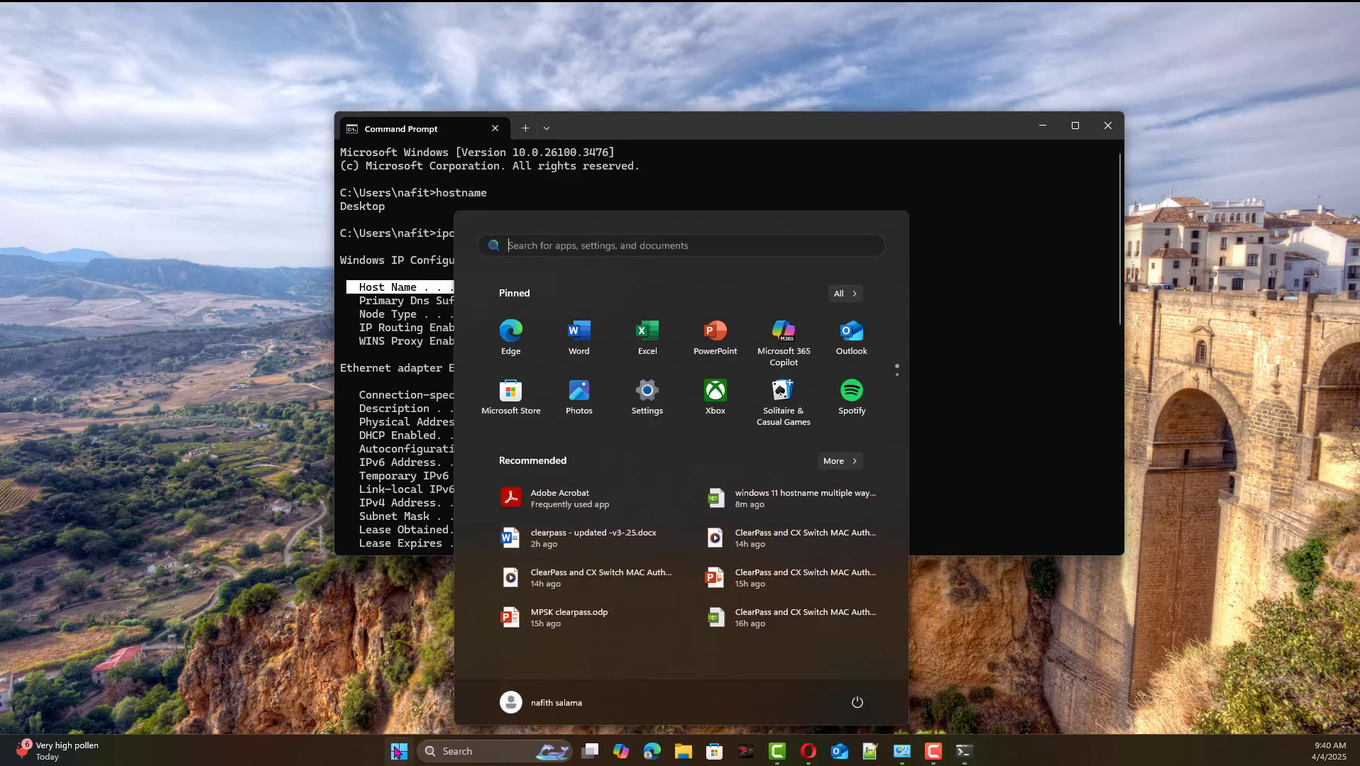
{"action": "type", "text": "machine"}
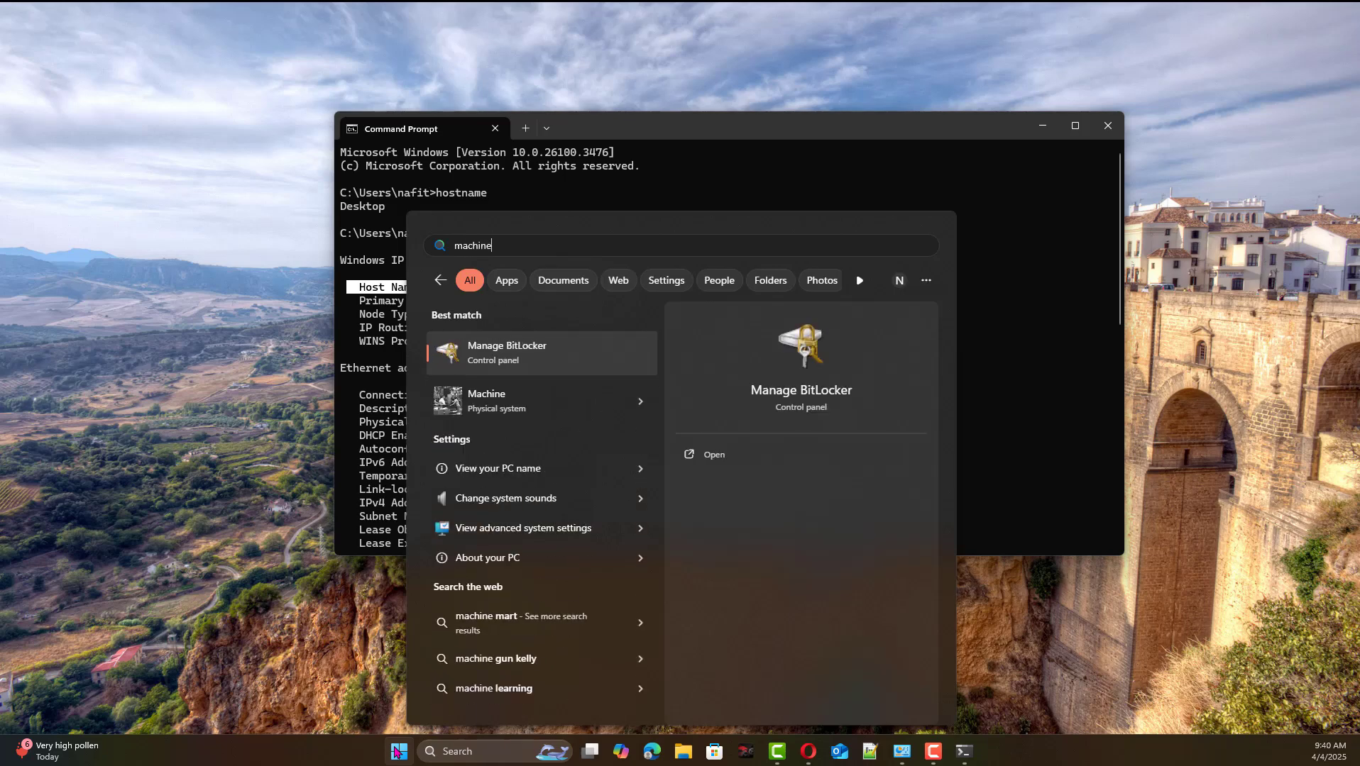
{"action": "type", "text": " name"}
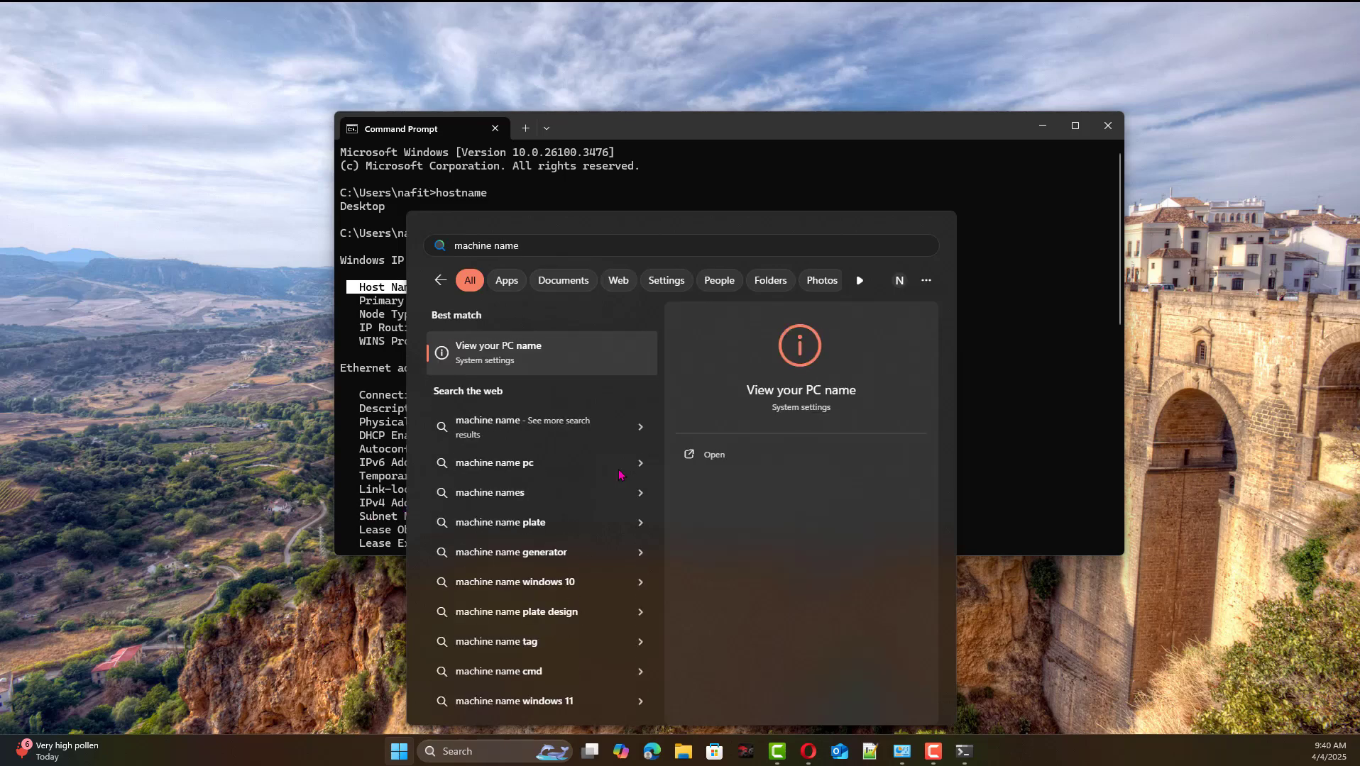
{"action": "left_click", "coordinate": [541, 357]}
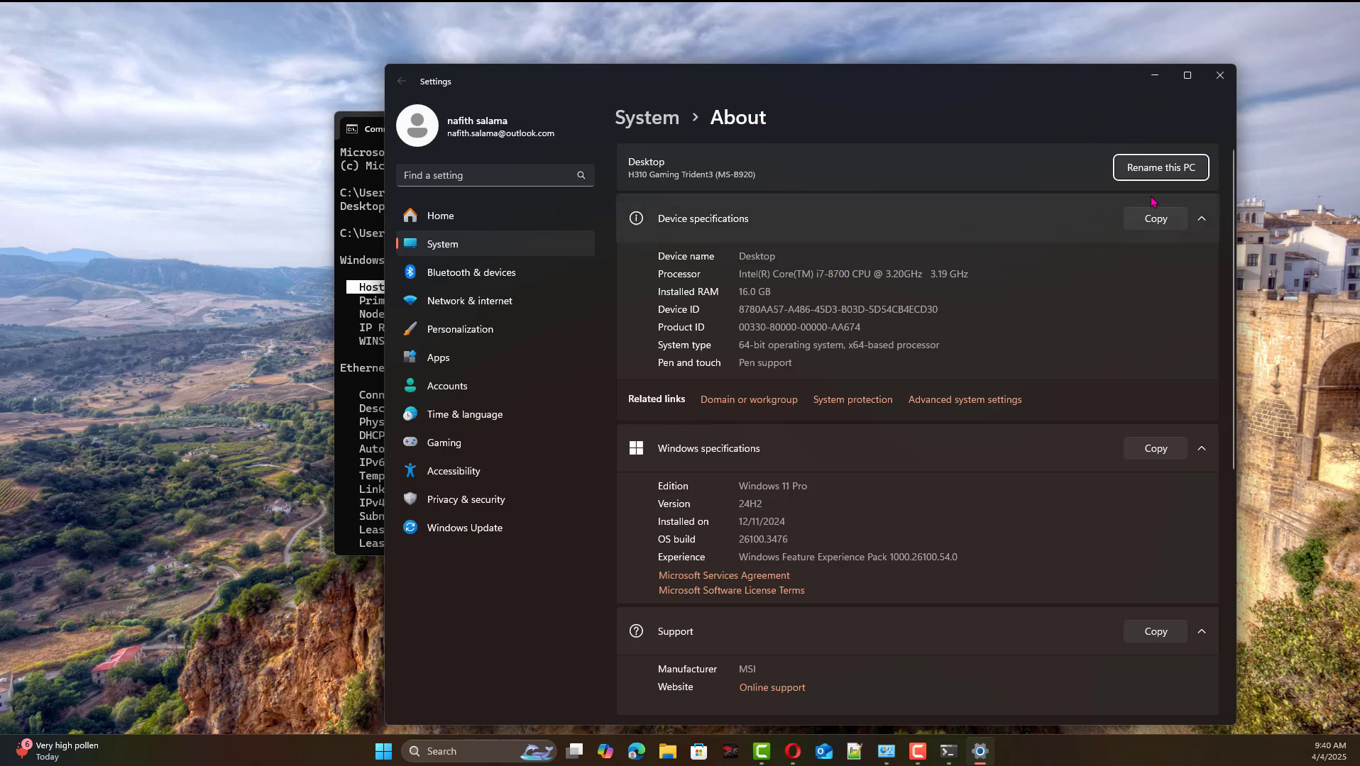
{"action": "left_click", "coordinate": [1212, 78]}
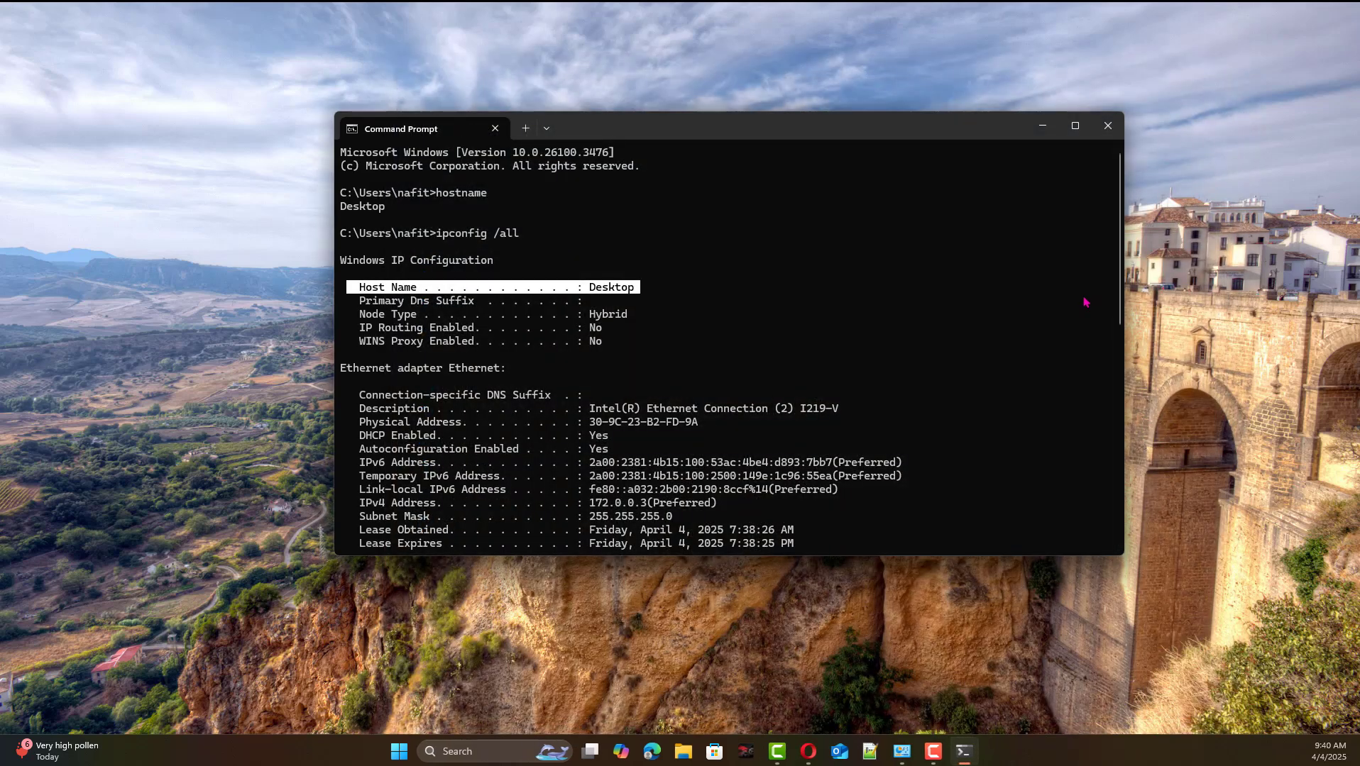
Dismiss a Start search for 're' and run regedit in Command Prompt.
{"action": "left_click", "coordinate": [400, 753]}
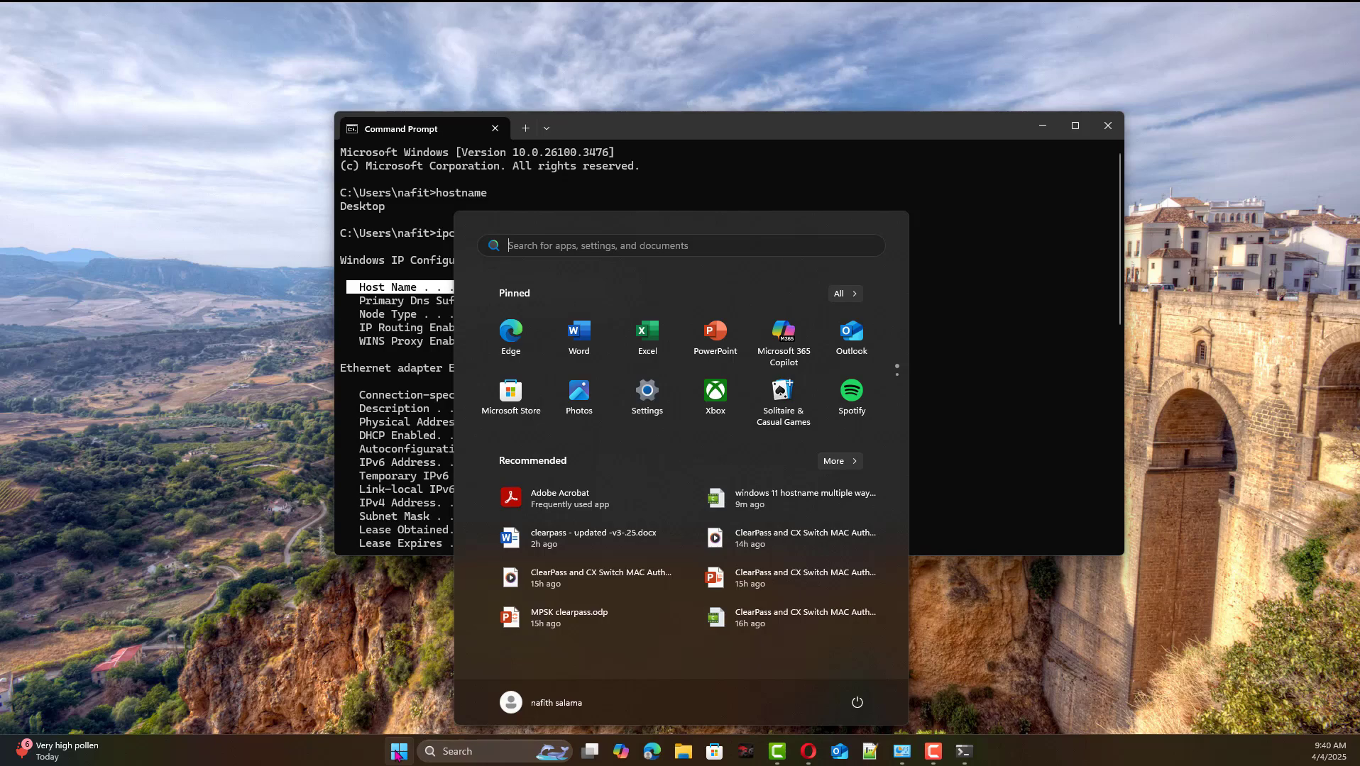
{"action": "type", "text": "re"}
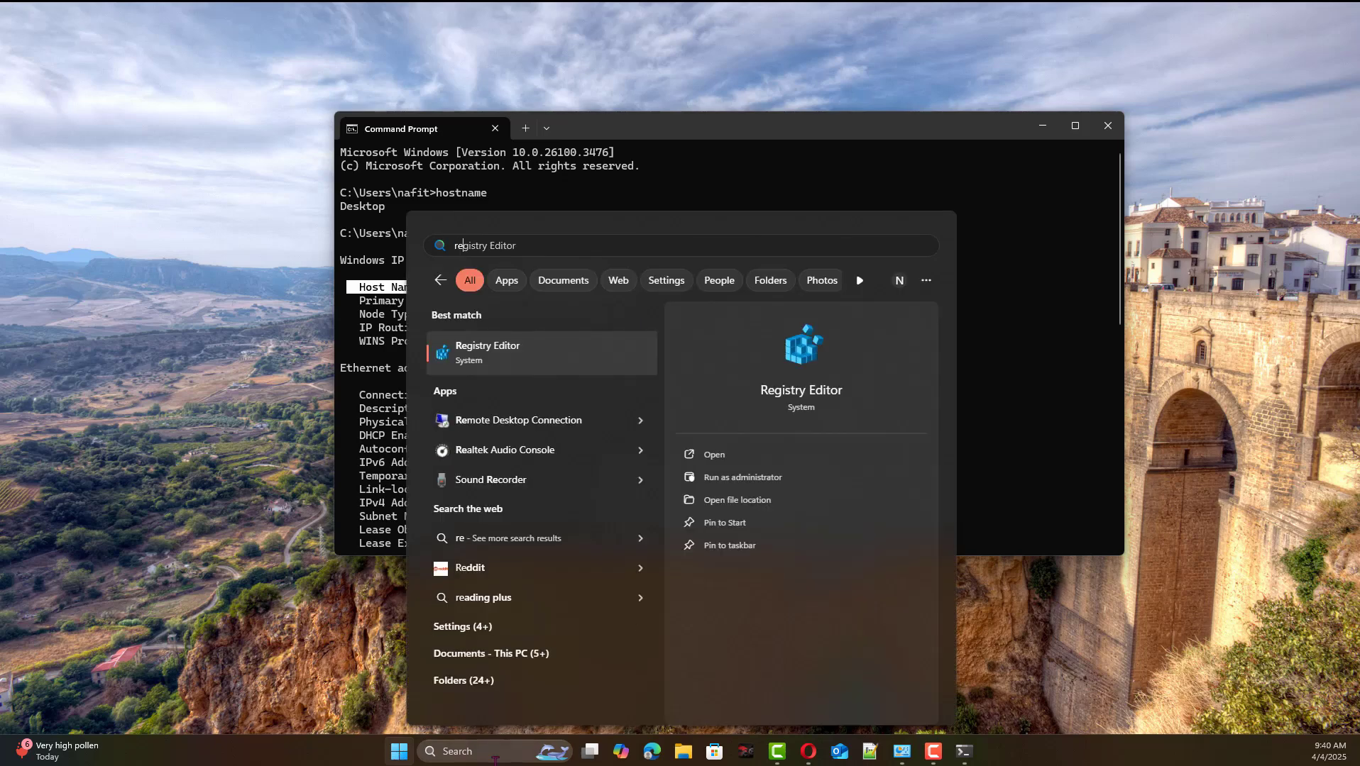
{"action": "left_click", "coordinate": [1053, 388]}
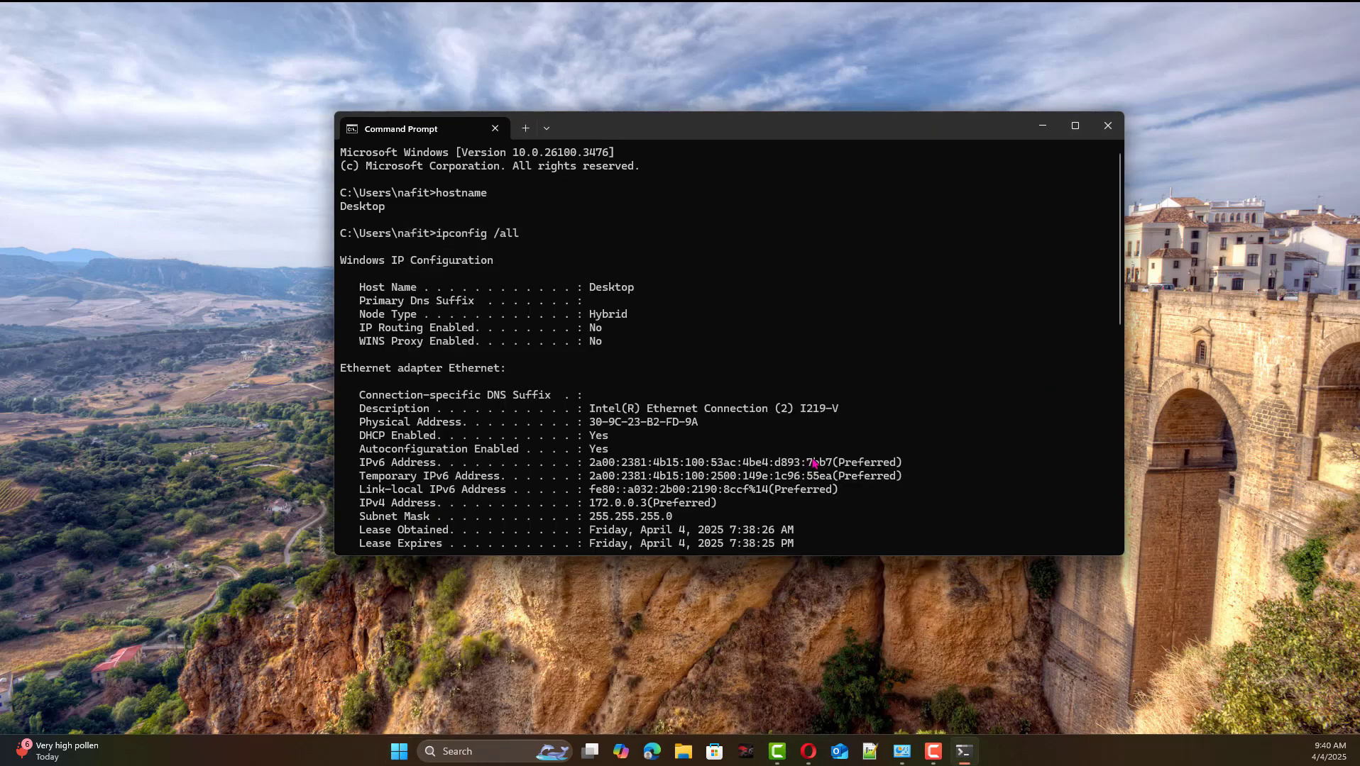
{"action": "key", "text": "Return"}
{"action": "type", "text": "regedit"}
{"action": "key", "text": "Return"}
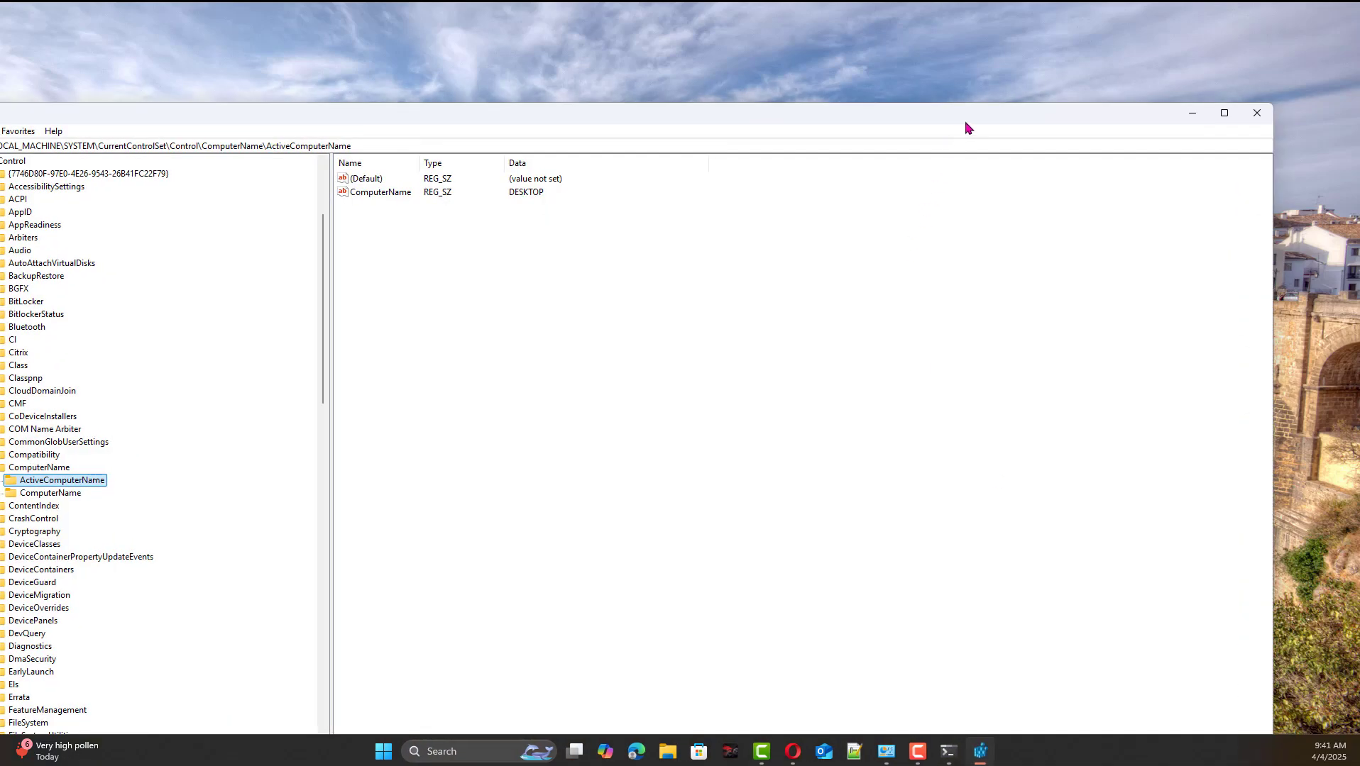
Maximize Registry Editor and reset the tree to an expanded HKEY_LOCAL_MACHINE.
{"action": "double_click", "coordinate": [965, 123]}
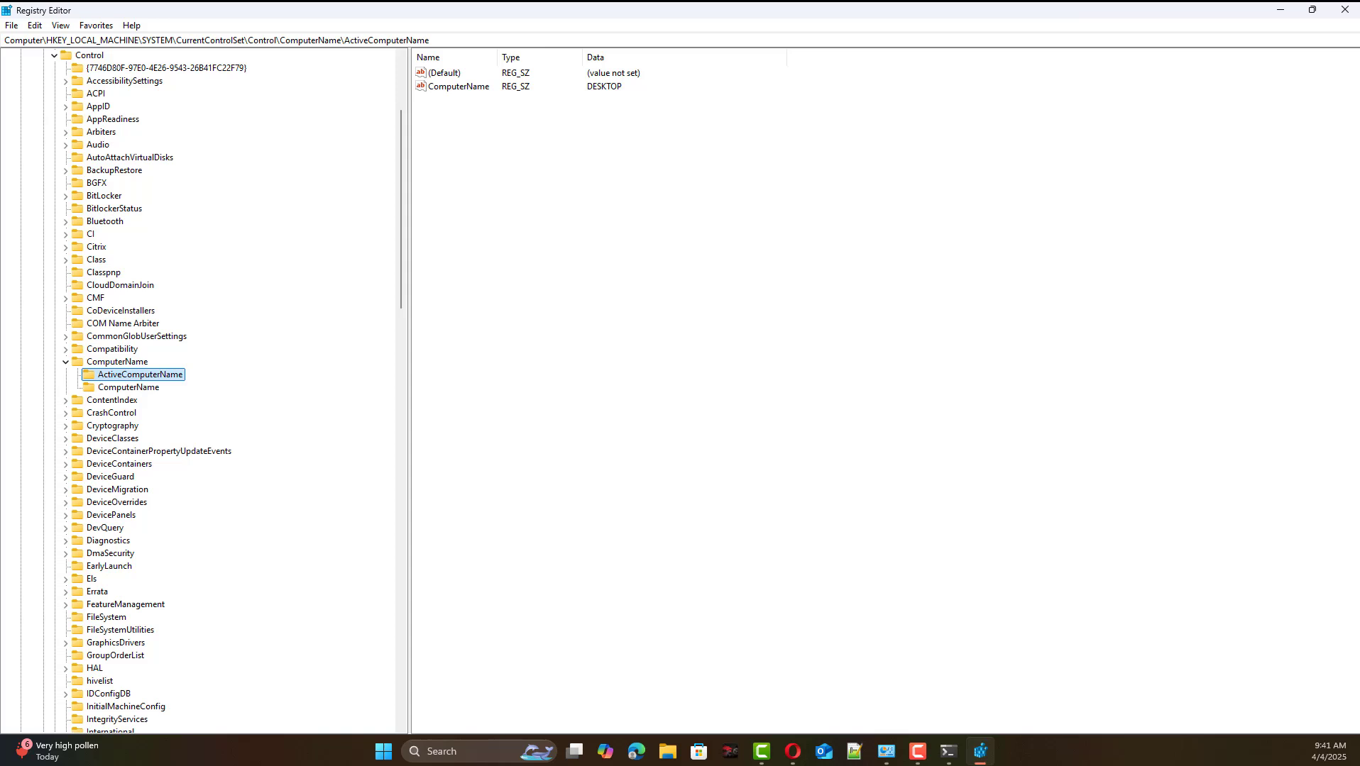
{"action": "scroll", "coordinate": [139, 277], "scroll_direction": "up", "scroll_amount": 5}
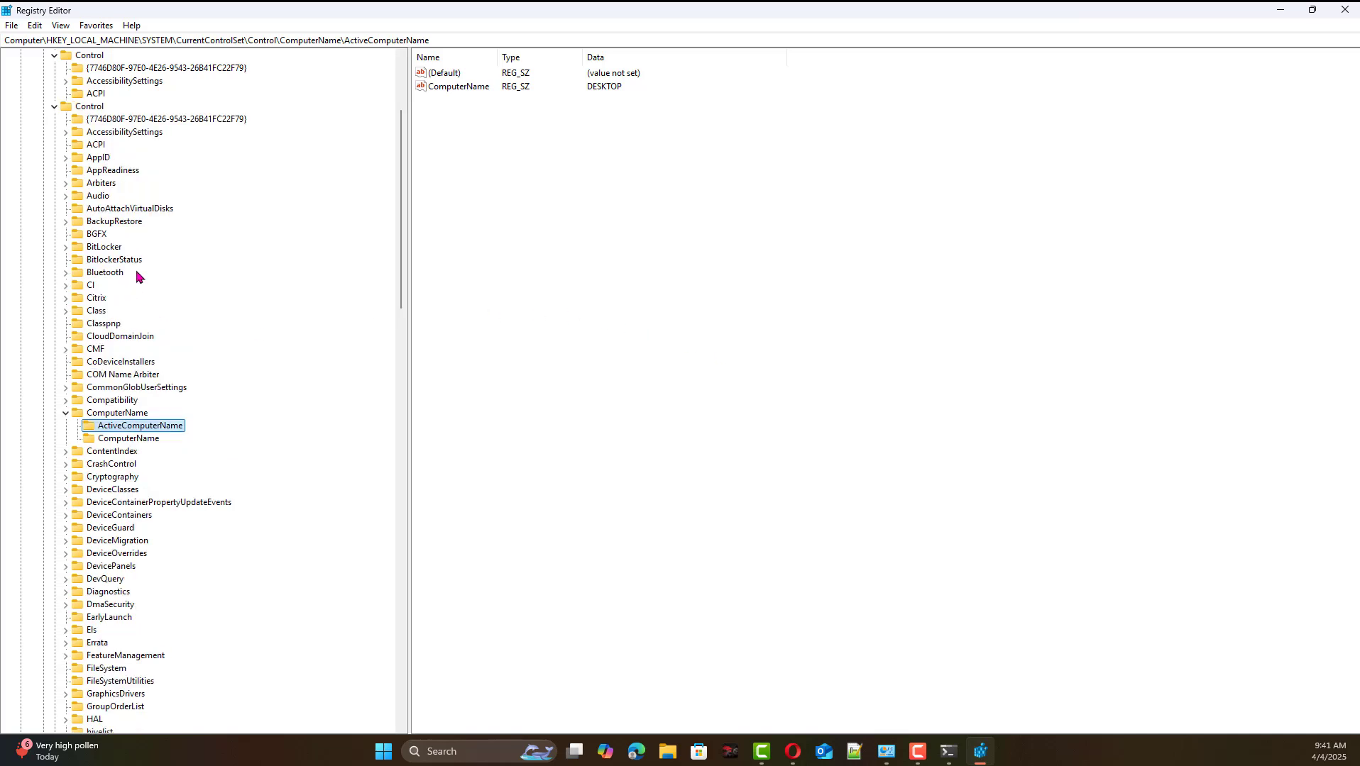
{"action": "left_click", "coordinate": [20, 95]}
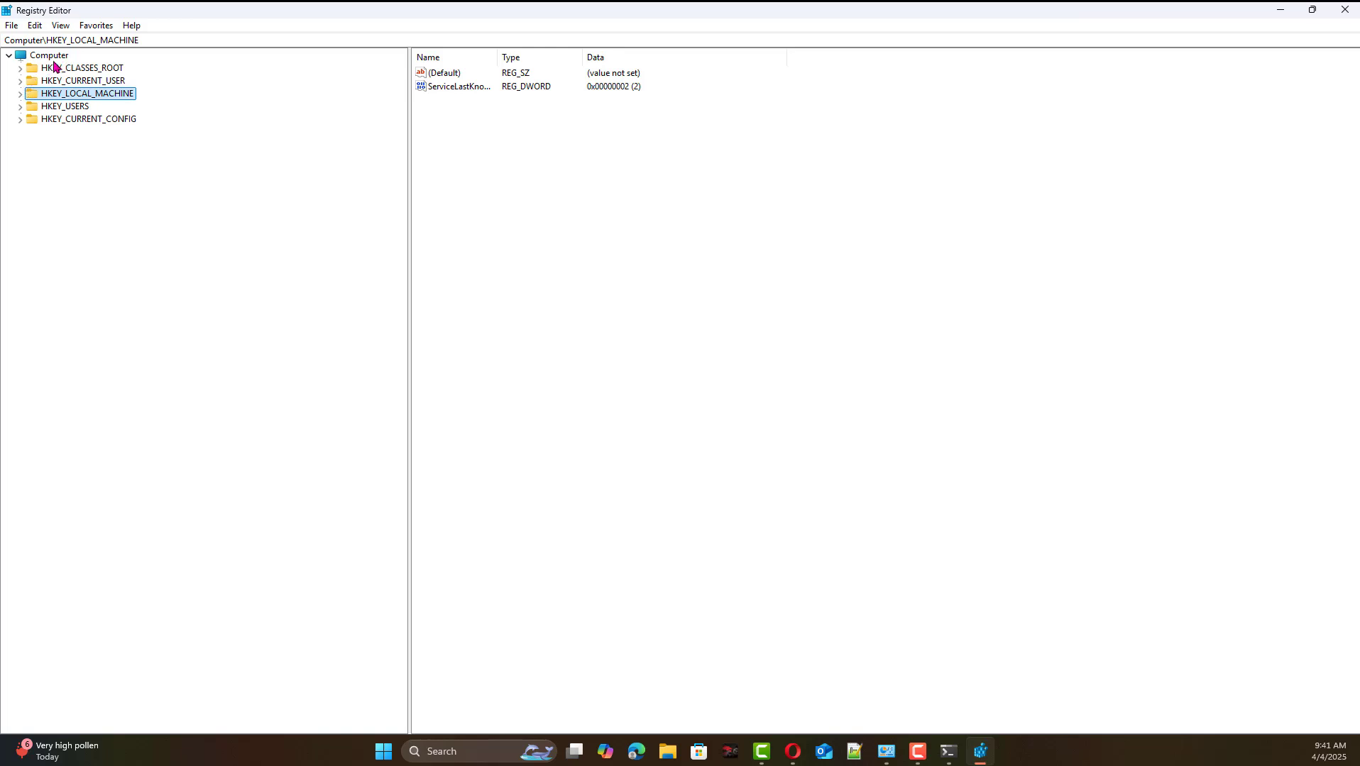
{"action": "left_click", "coordinate": [58, 56]}
{"action": "left_click", "coordinate": [9, 56]}
{"action": "left_click", "coordinate": [8, 56]}
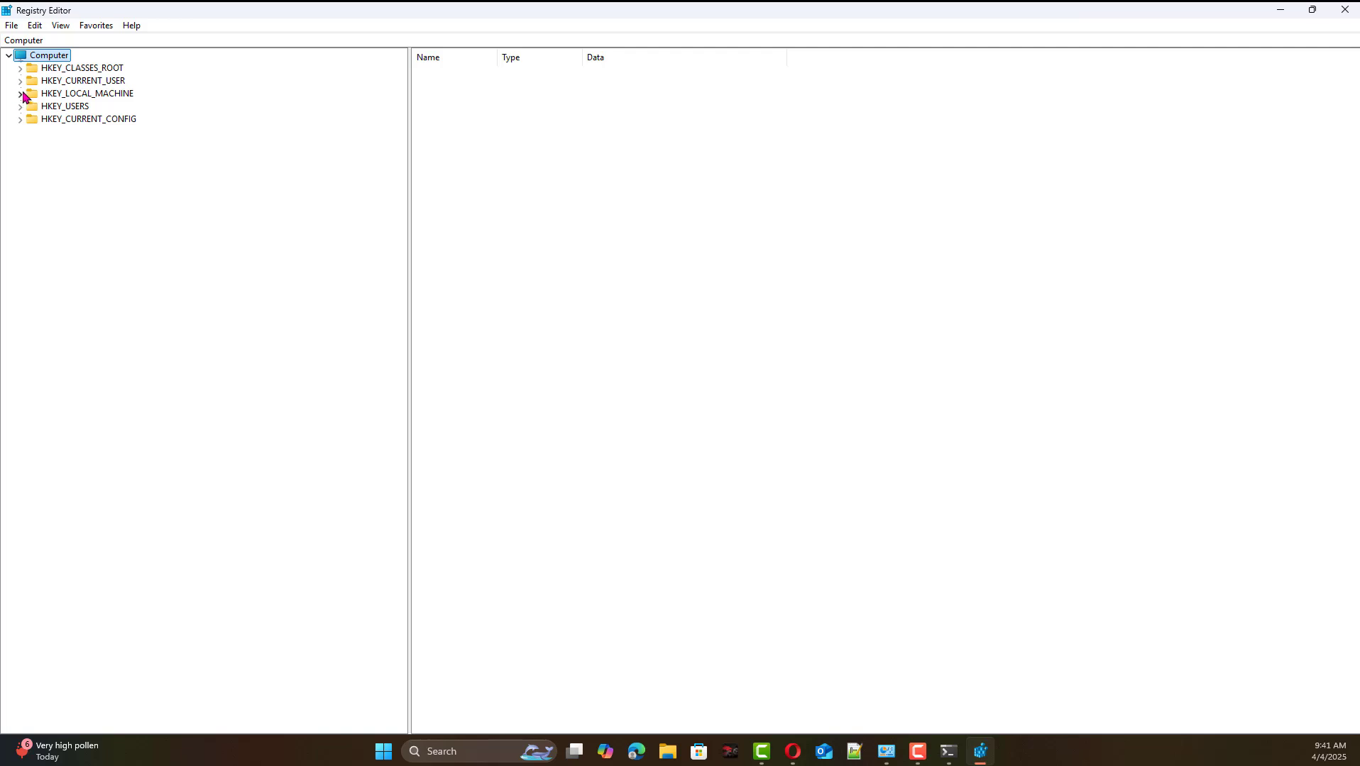
{"action": "left_click", "coordinate": [20, 93]}
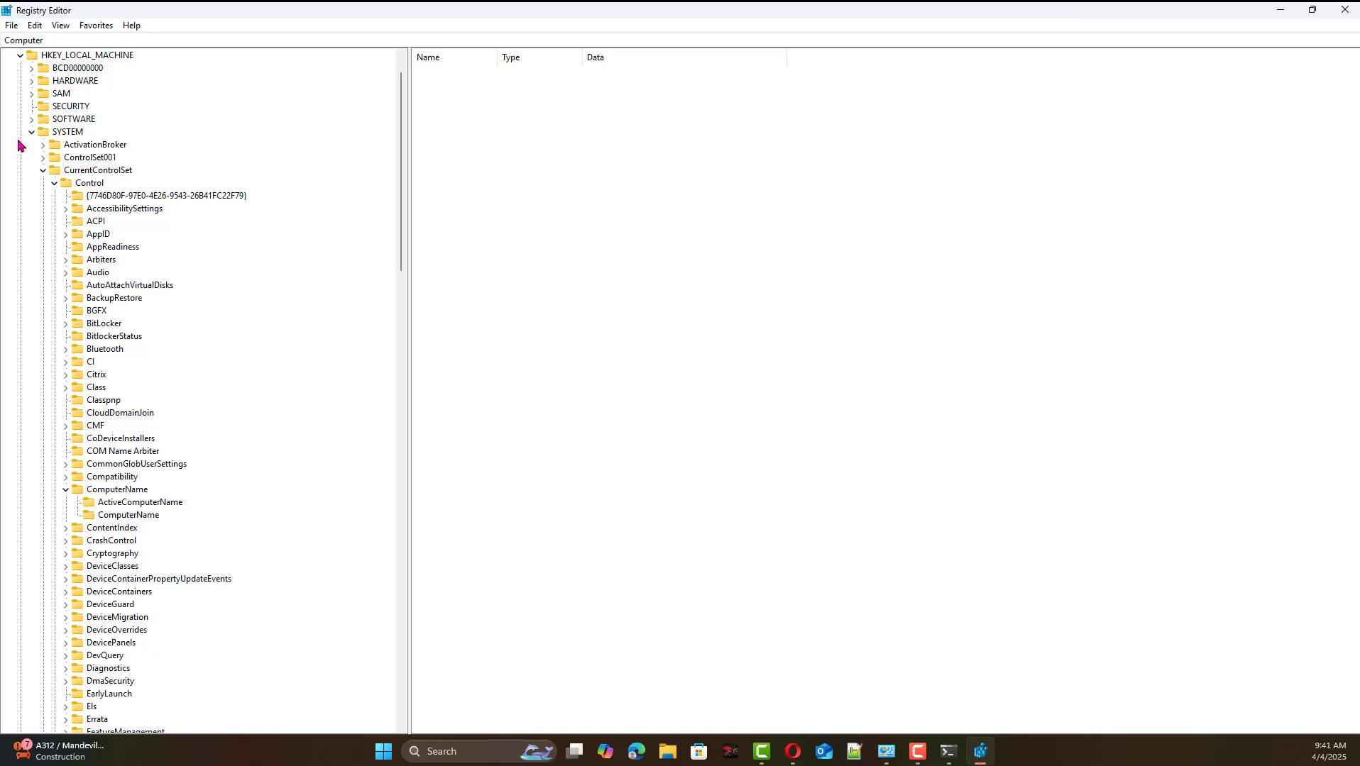
Expand SYSTEM\CurrentControlSet and select the Control\ComputerName key.
{"action": "left_click", "coordinate": [42, 171]}
{"action": "left_click", "coordinate": [75, 172]}
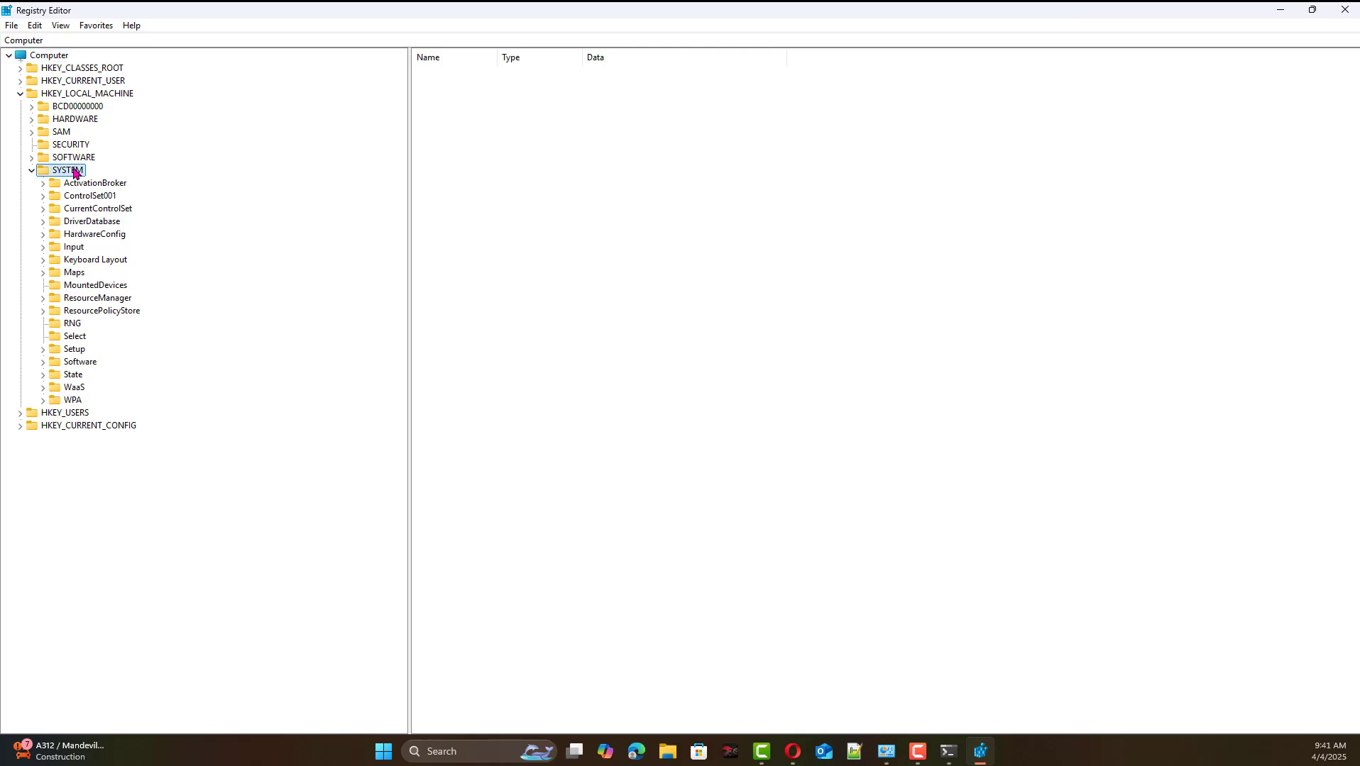
{"action": "left_click", "coordinate": [31, 171]}
{"action": "left_click", "coordinate": [31, 171]}
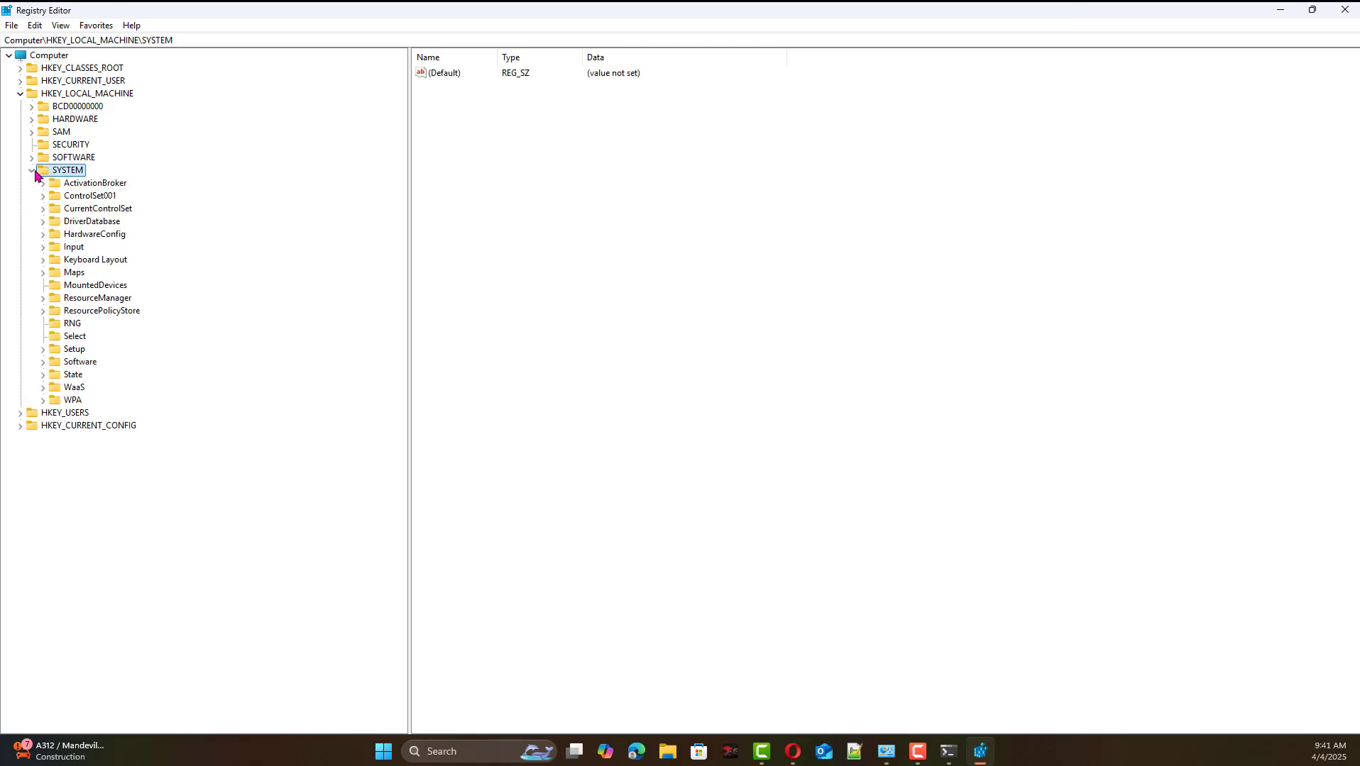
{"action": "left_click", "coordinate": [43, 210]}
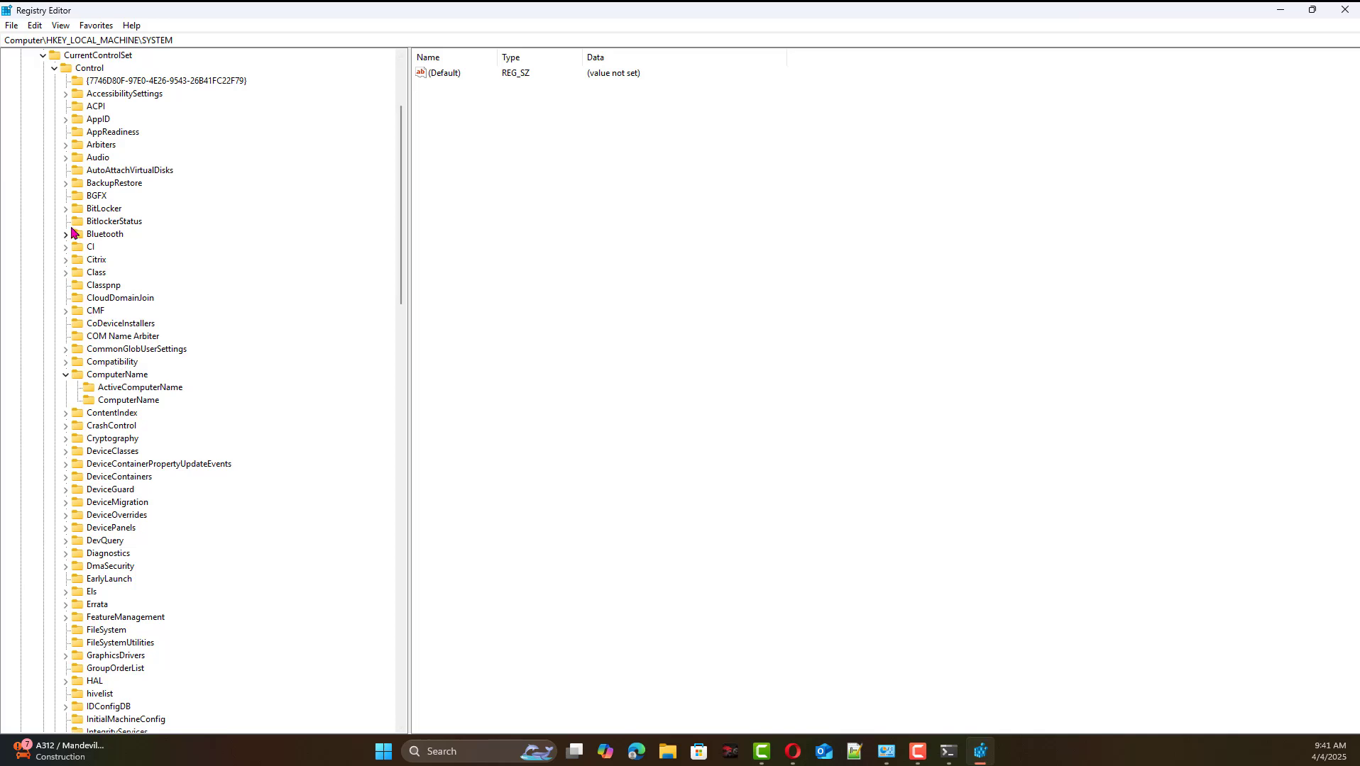
{"action": "scroll", "coordinate": [103, 222], "scroll_direction": "down", "scroll_amount": 3}
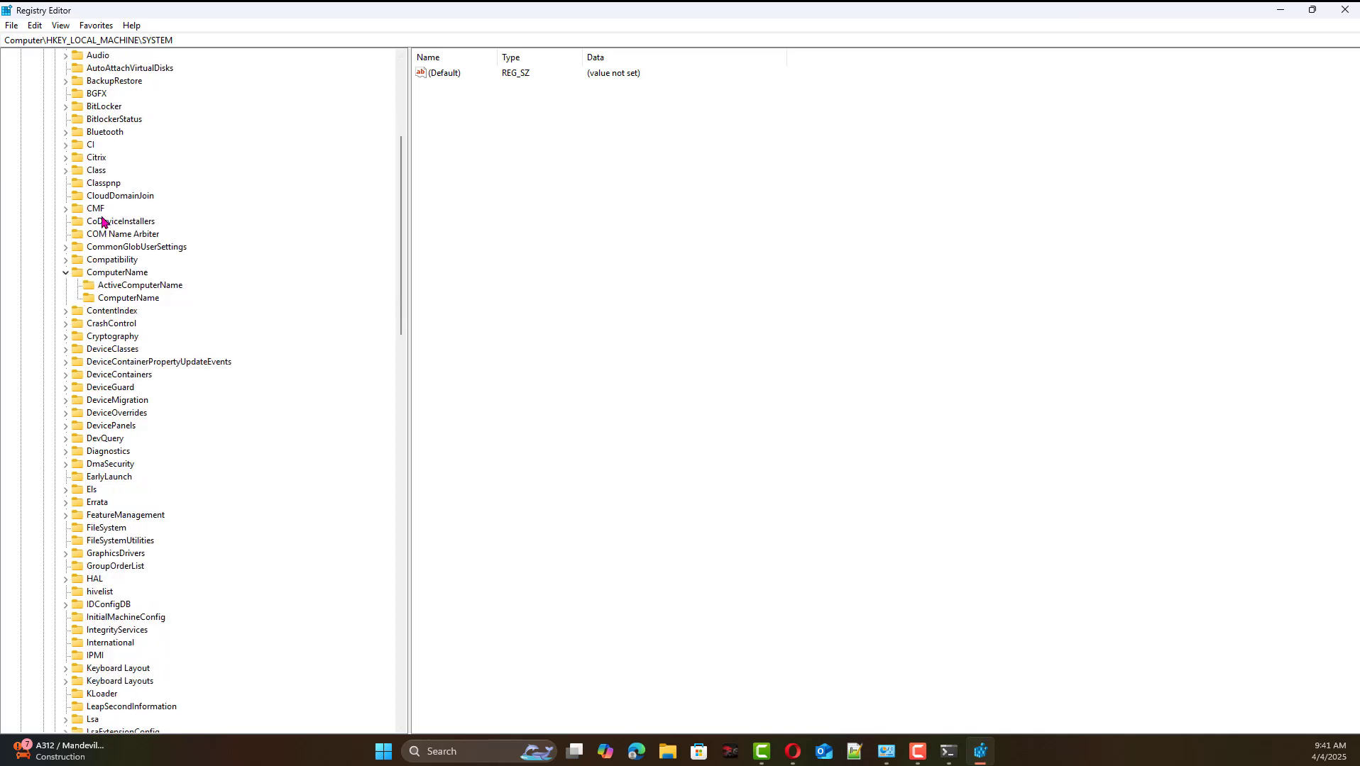
{"action": "scroll", "coordinate": [103, 217], "scroll_direction": "down", "scroll_amount": 4}
{"action": "scroll", "coordinate": [102, 227], "scroll_direction": "up", "scroll_amount": 4}
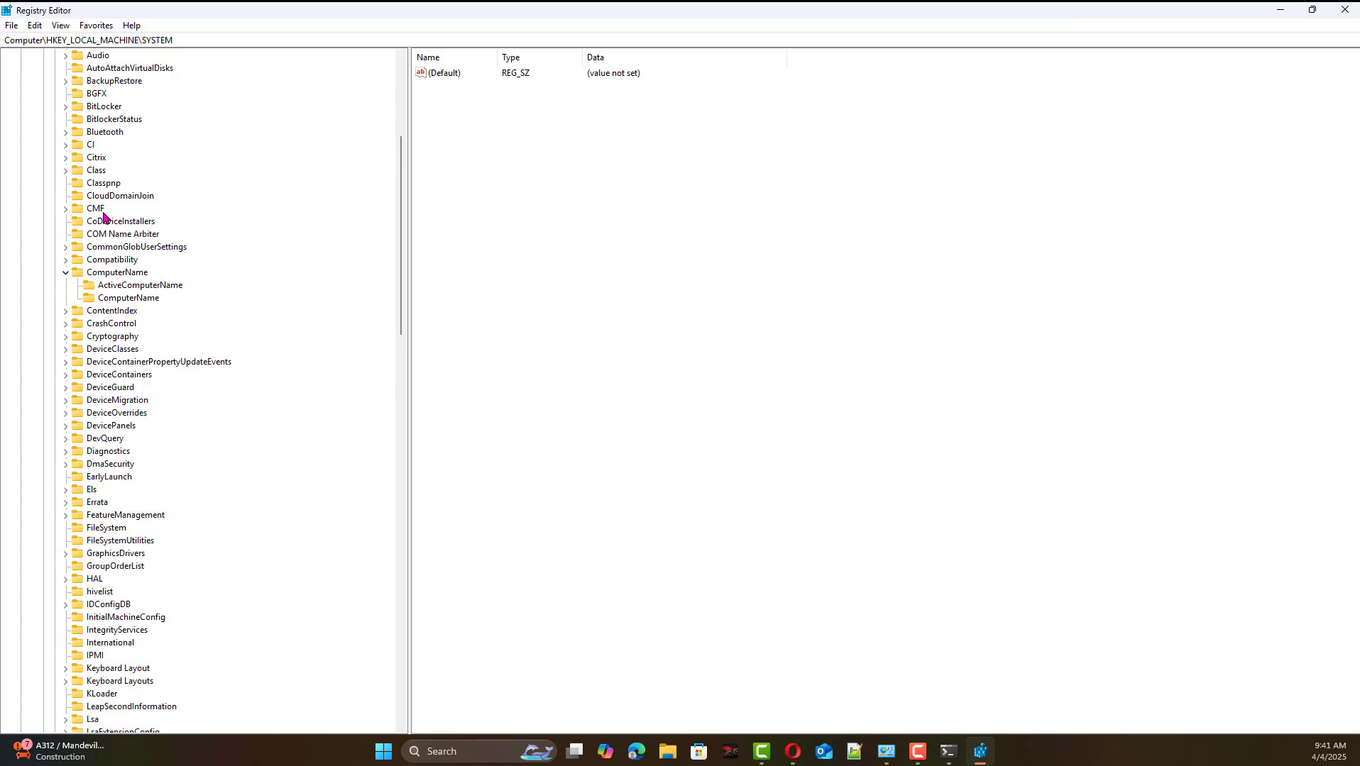
{"action": "left_click", "coordinate": [133, 273]}
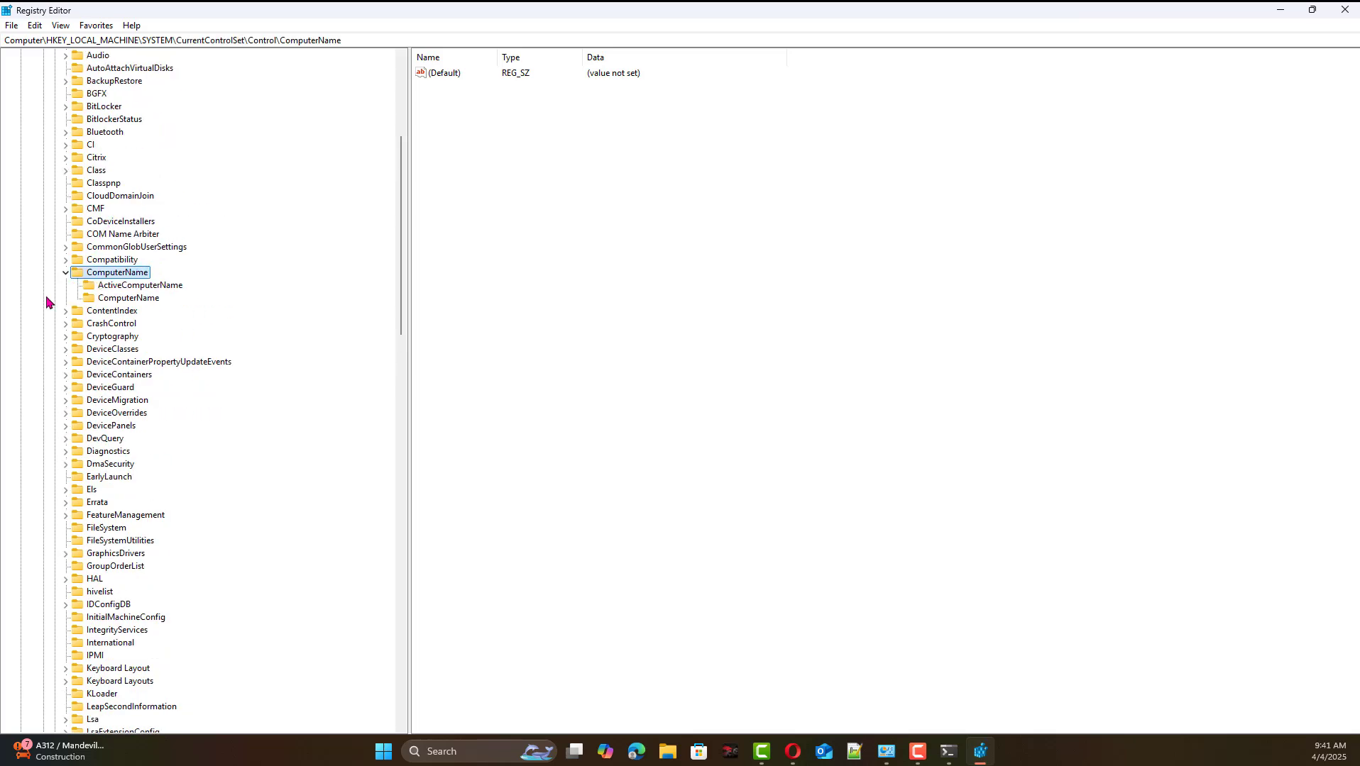
Open the ComputerName\ComputerName subkey and inspect its DESKTOP value, cancelling the edit.
{"action": "left_click", "coordinate": [65, 273]}
{"action": "left_click", "coordinate": [66, 273]}
{"action": "left_click", "coordinate": [115, 299]}
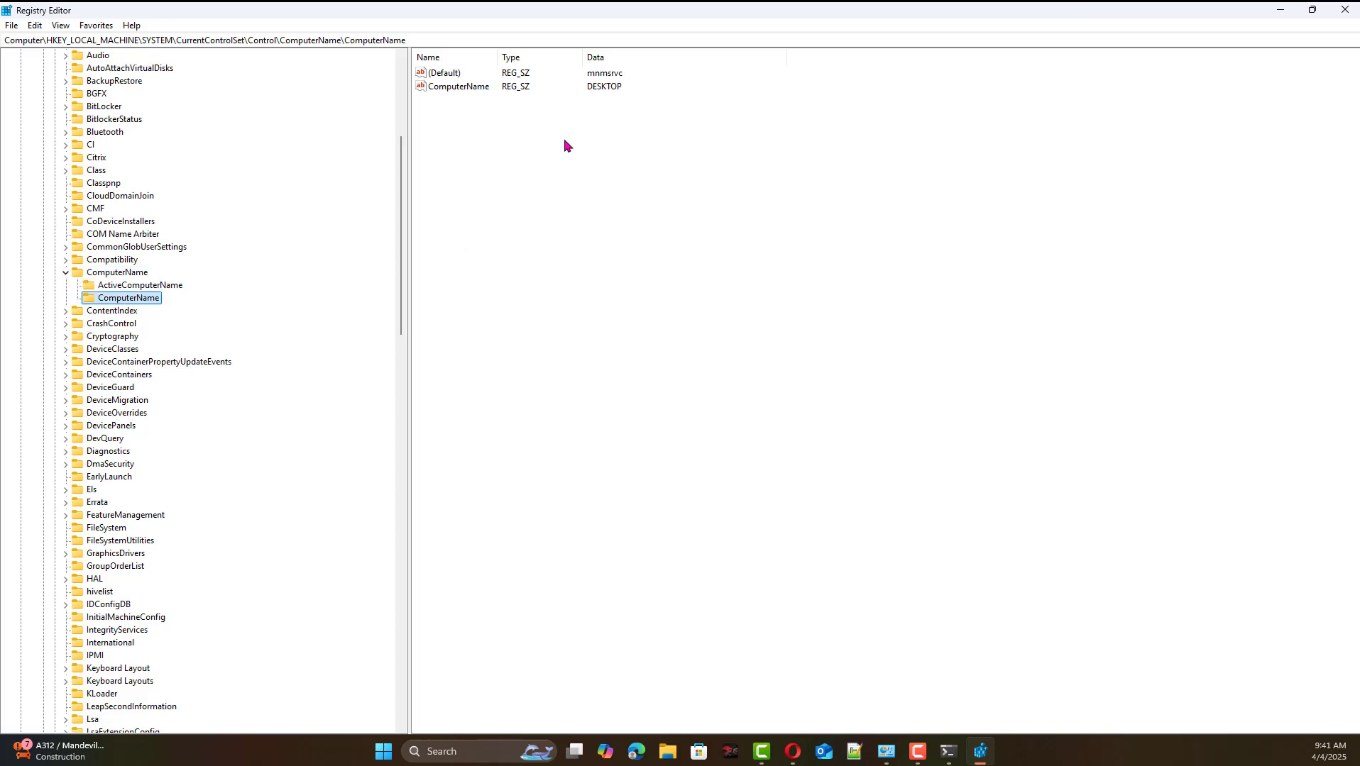
{"action": "left_click", "coordinate": [600, 94]}
{"action": "left_click", "coordinate": [458, 91]}
{"action": "right_click", "coordinate": [461, 94]}
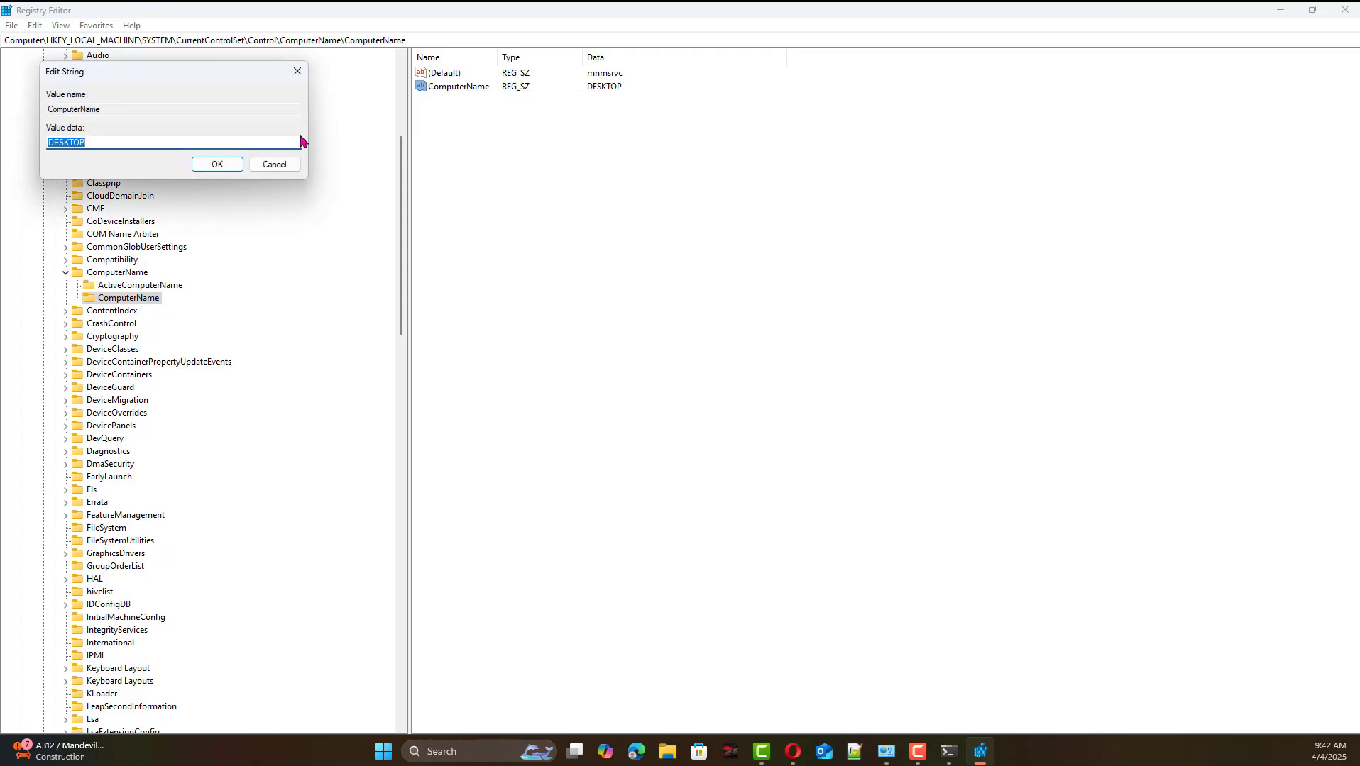
{"action": "left_click", "coordinate": [282, 164]}
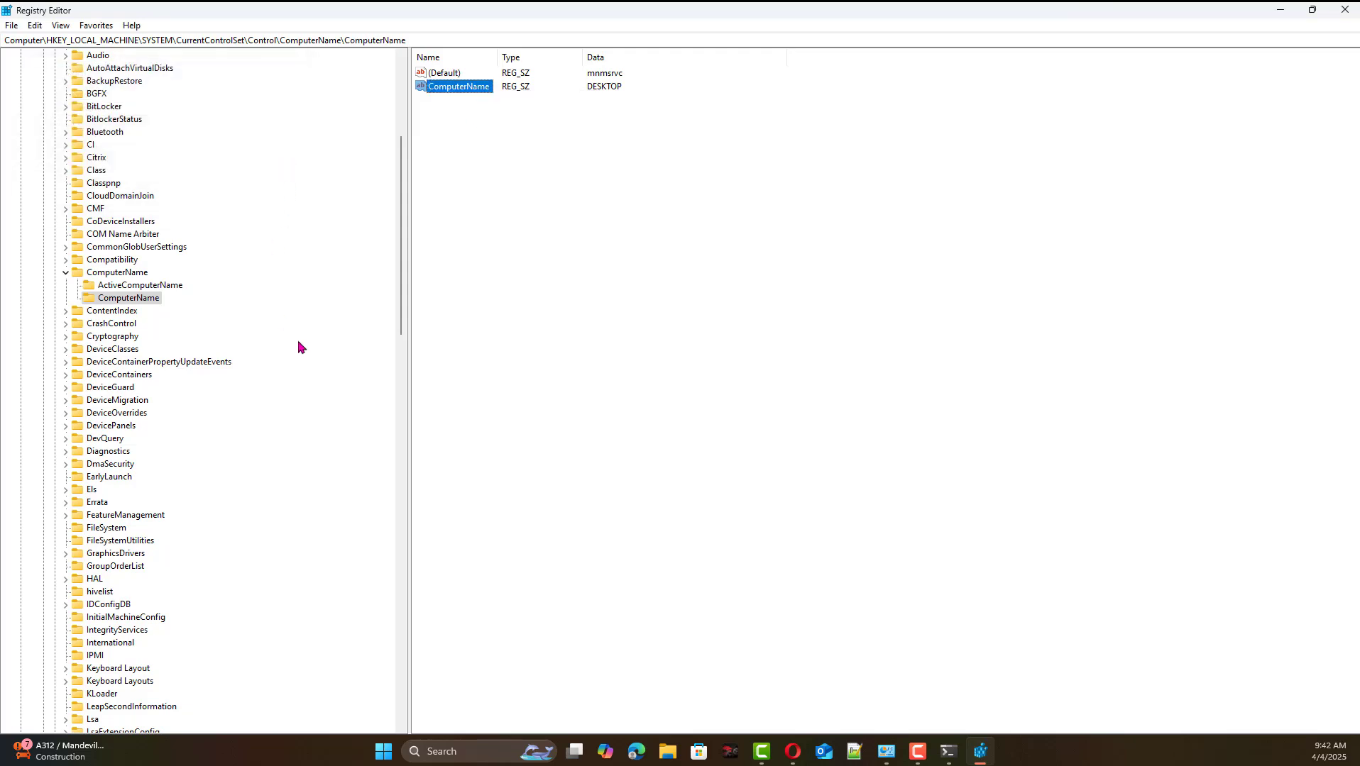
{"action": "scroll", "coordinate": [348, 387], "scroll_direction": "up", "scroll_amount": 7}
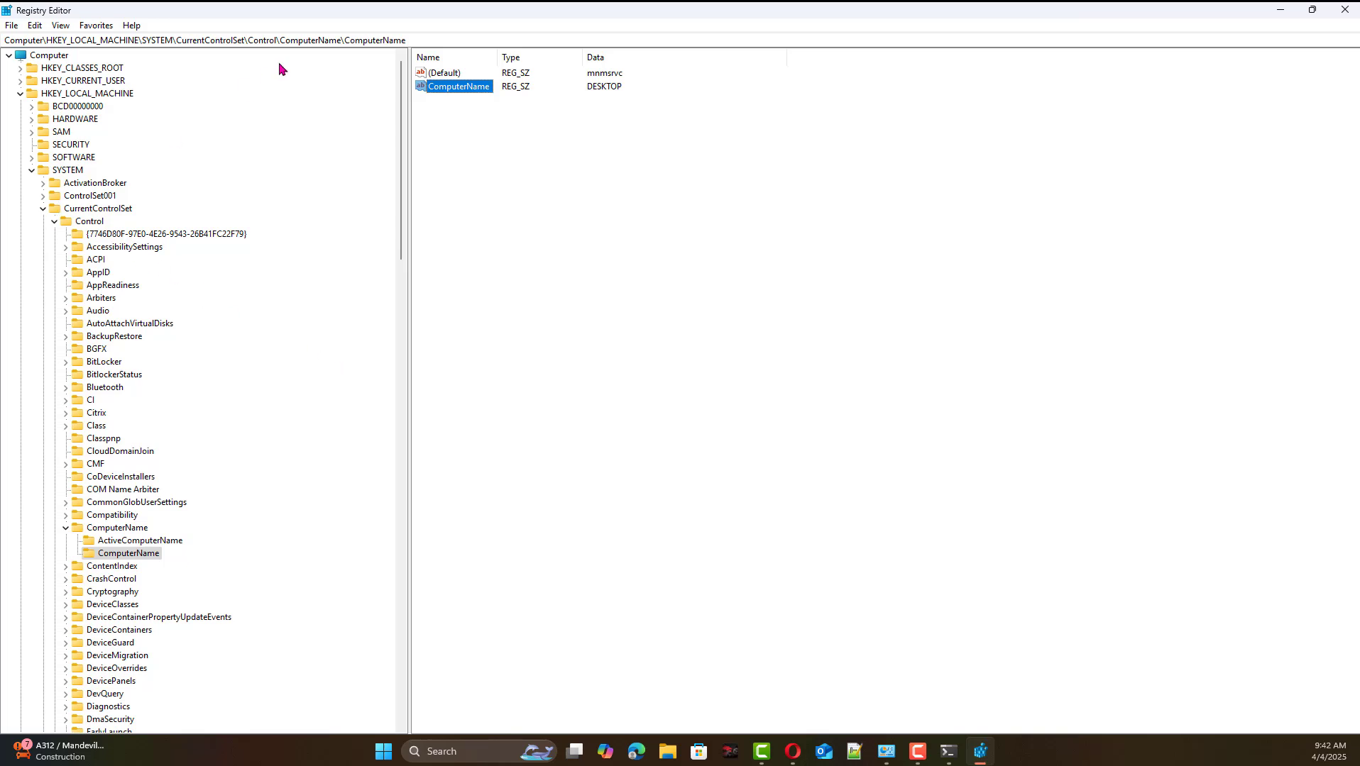
Select and copy the ComputerName key path from the address bar.
{"action": "left_click", "coordinate": [419, 39]}
{"action": "left_click_drag", "start_coordinate": [418, 40], "coordinate": [4, 40]}
{"action": "key", "text": "ctrl+c"}
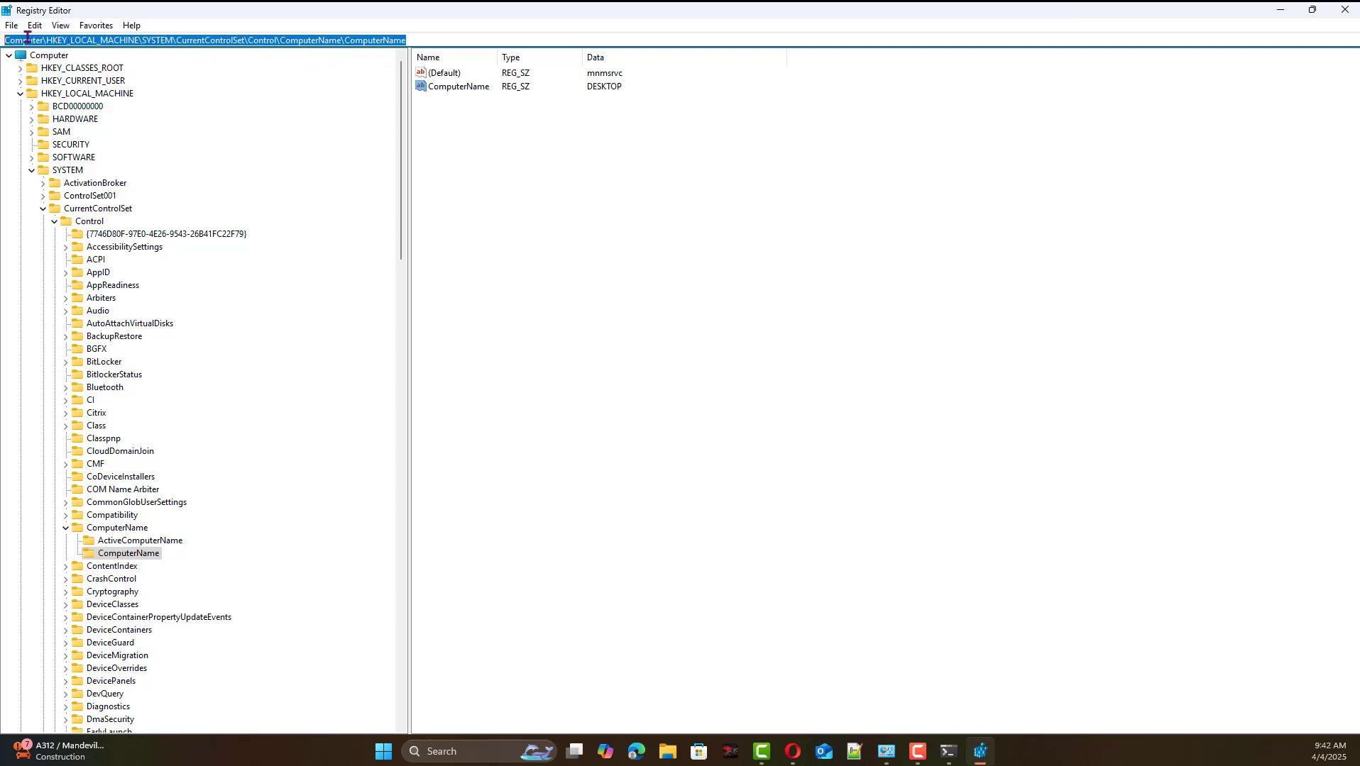
{"action": "right_click", "coordinate": [31, 40]}
{"action": "left_click", "coordinate": [37, 88]}
Open Edit > Find and paste the key path into Find what.
{"action": "left_click", "coordinate": [11, 27]}
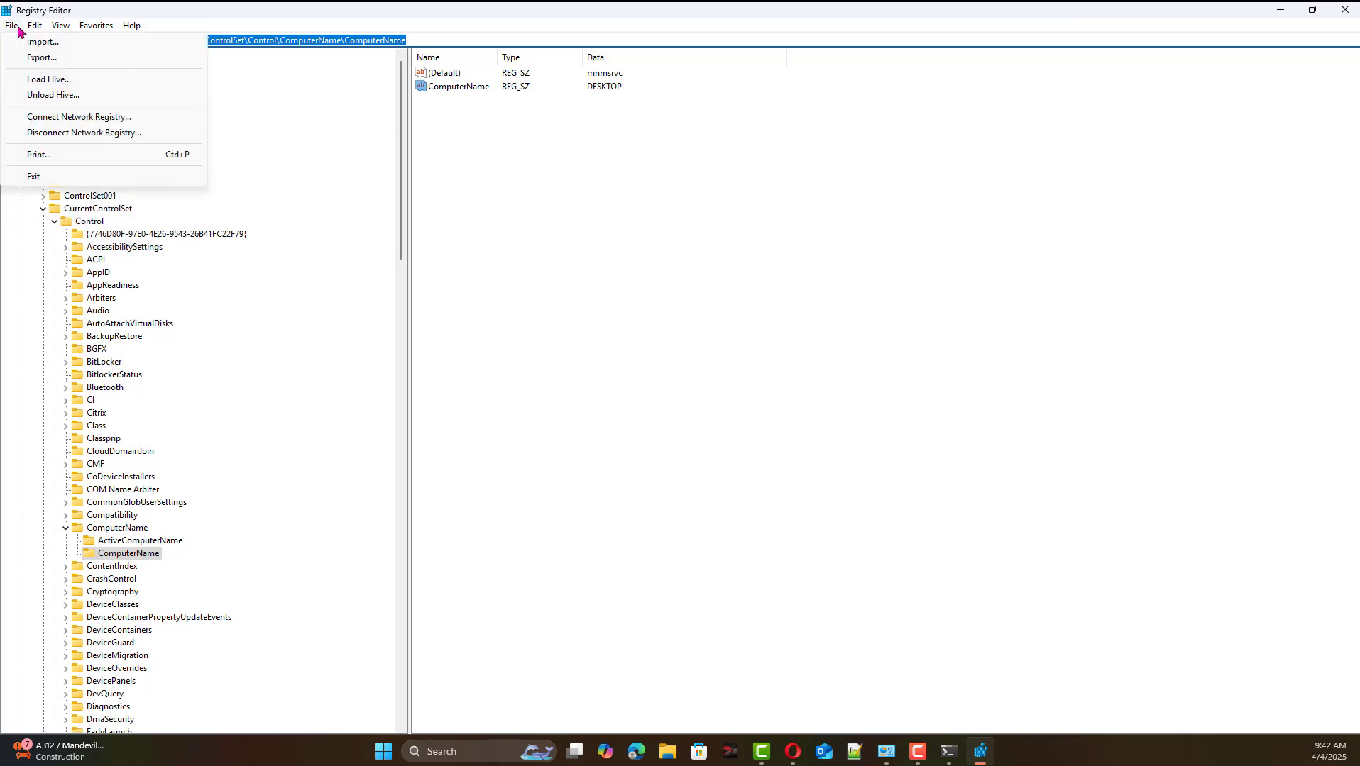
{"action": "mouse_move", "coordinate": [32, 30]}
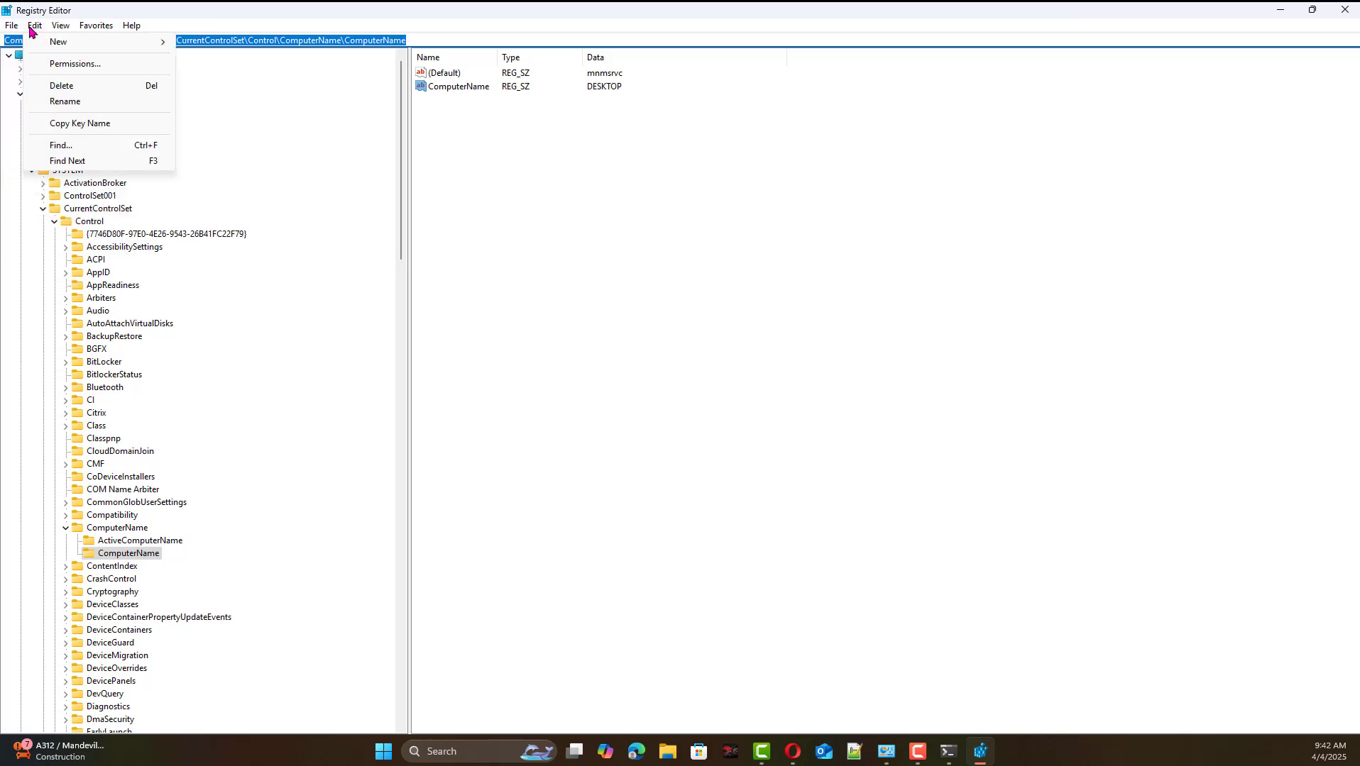
{"action": "left_click", "coordinate": [64, 148]}
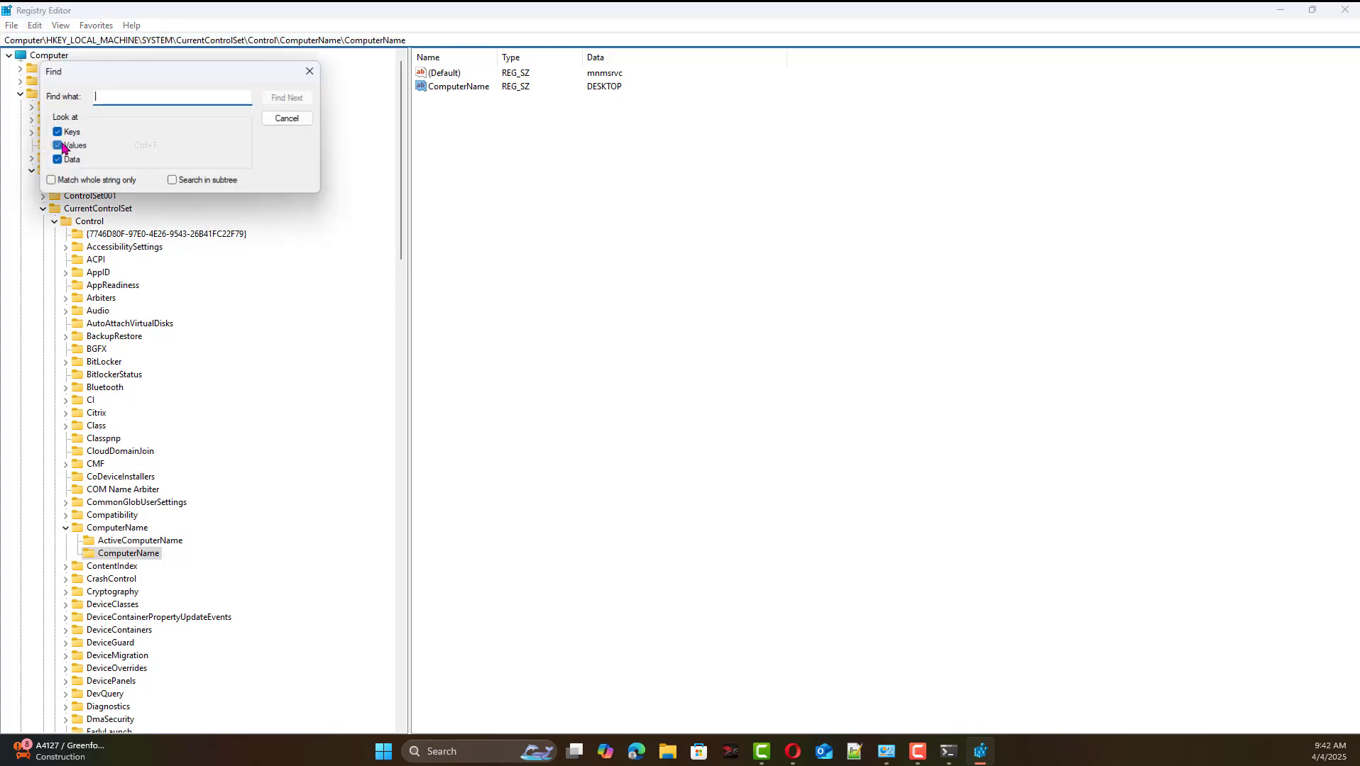
{"action": "right_click", "coordinate": [140, 97]}
{"action": "left_click", "coordinate": [96, 160]}
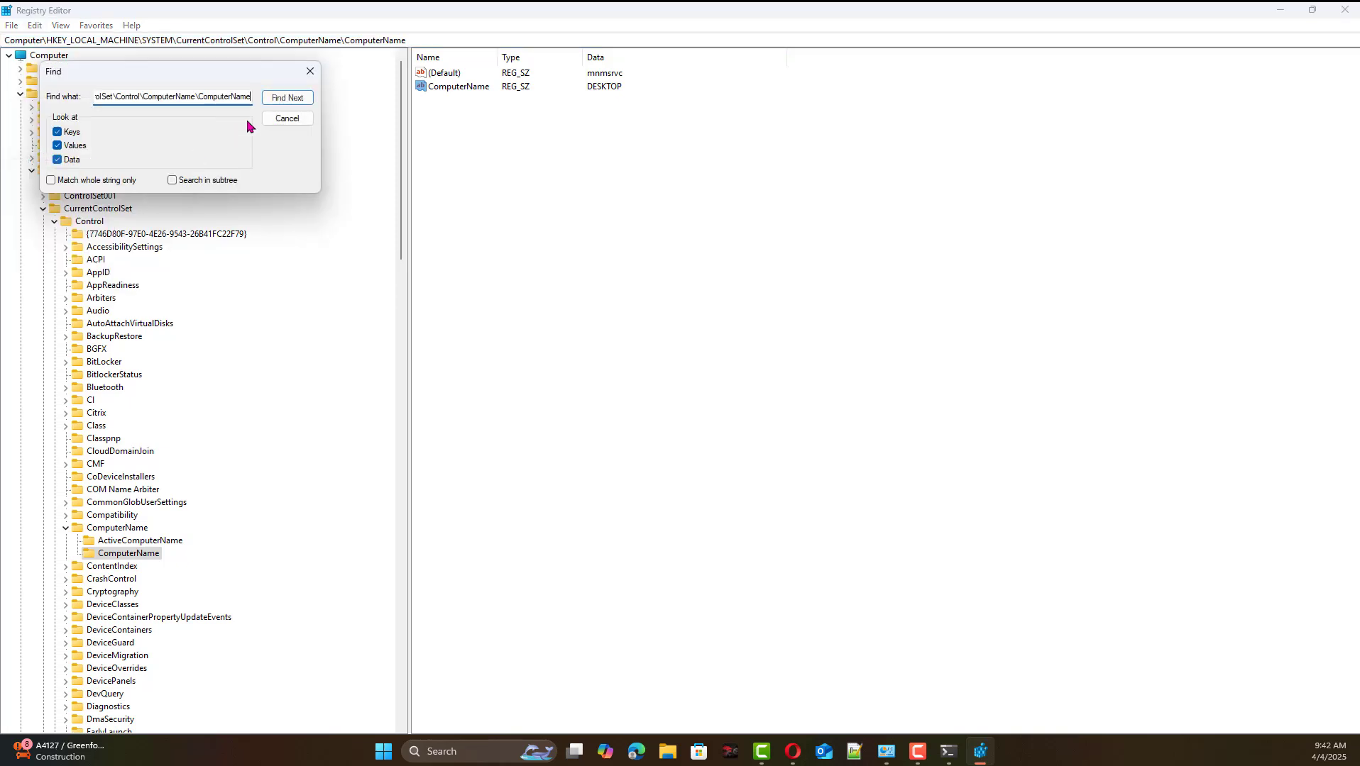